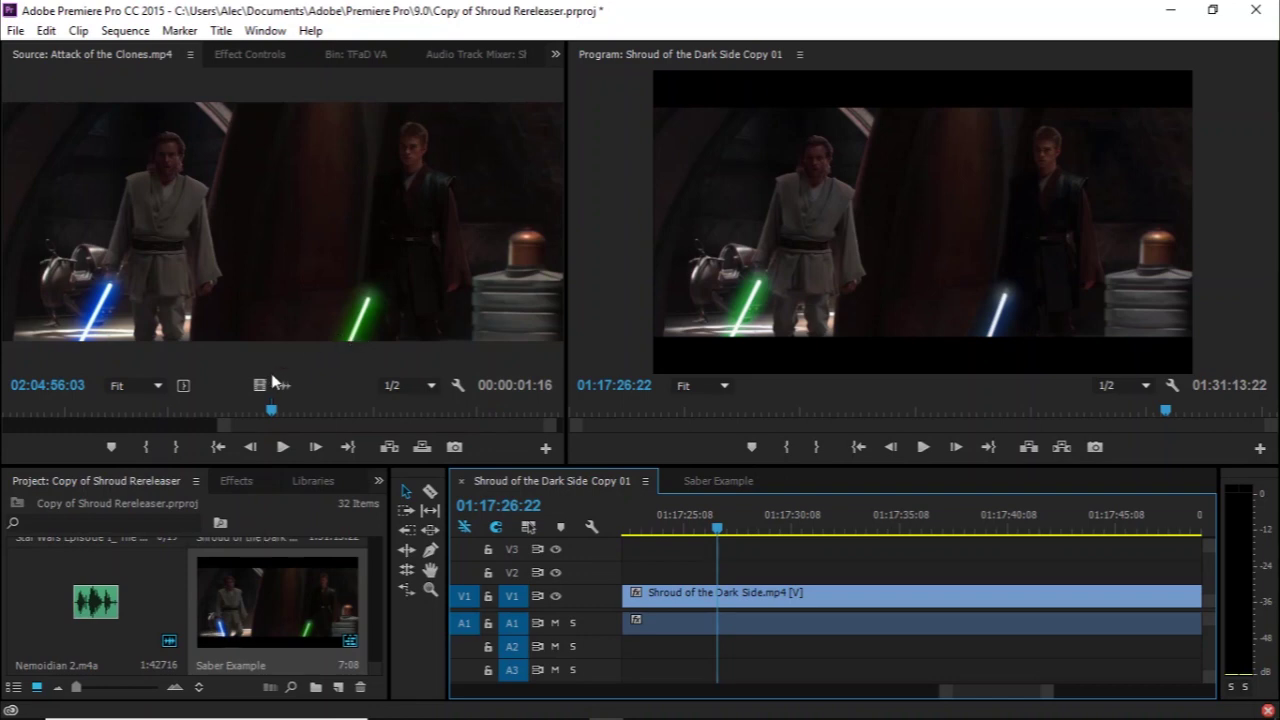
Open the Saber Example sequence and select its first clip with the playhead at 00:00:00:09
left_click(712, 482)
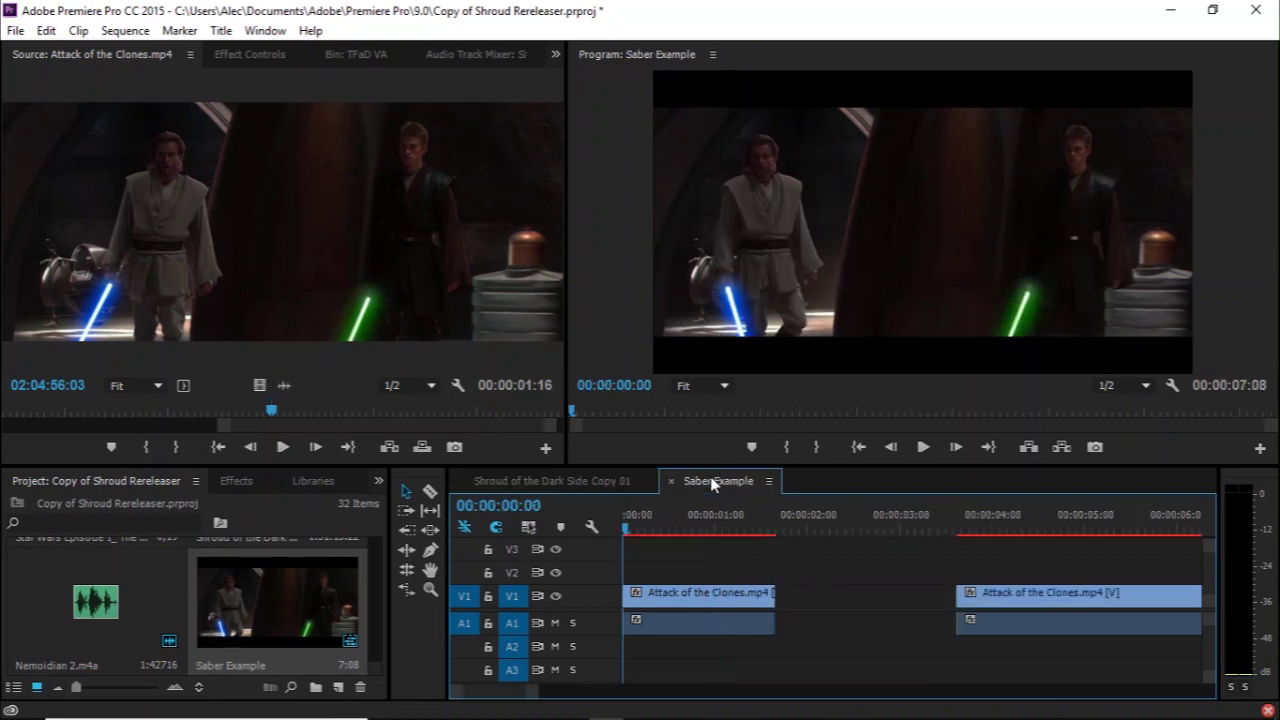
left_click(657, 523)
left_click(683, 604)
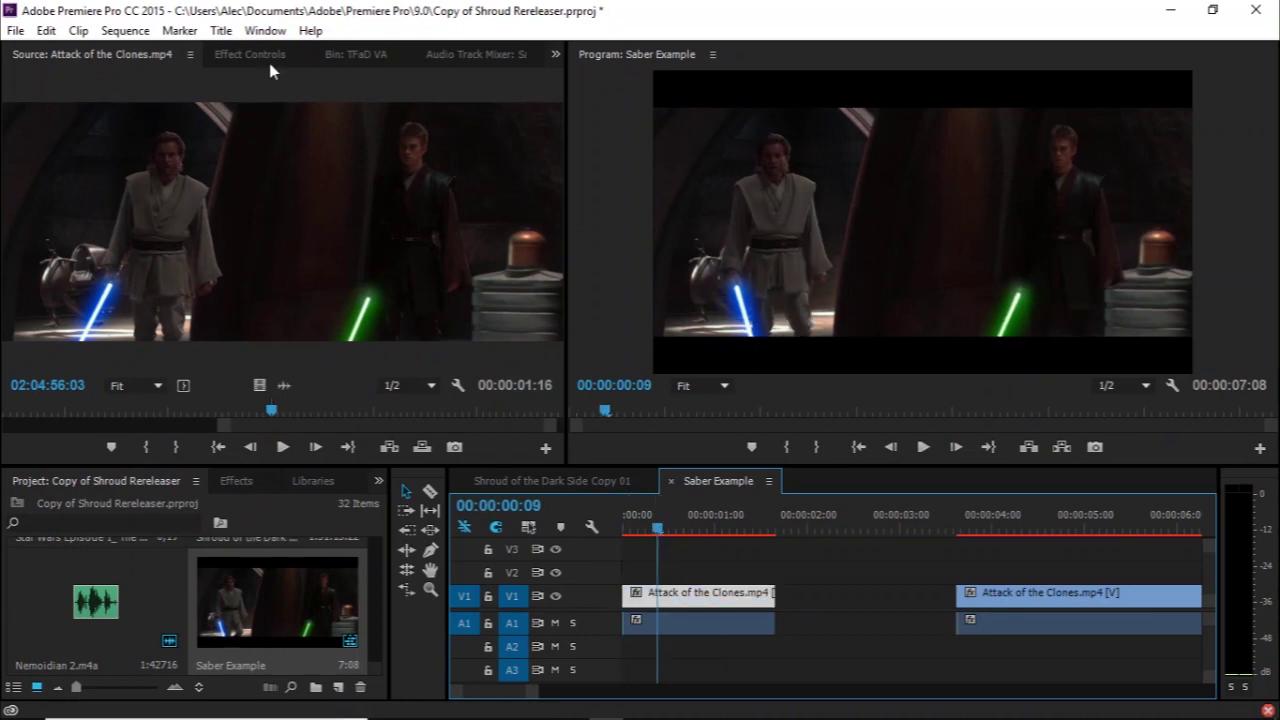
Apply the Change to Color video effect from Color Correction to the first clip
left_click(267, 66)
left_click(236, 480)
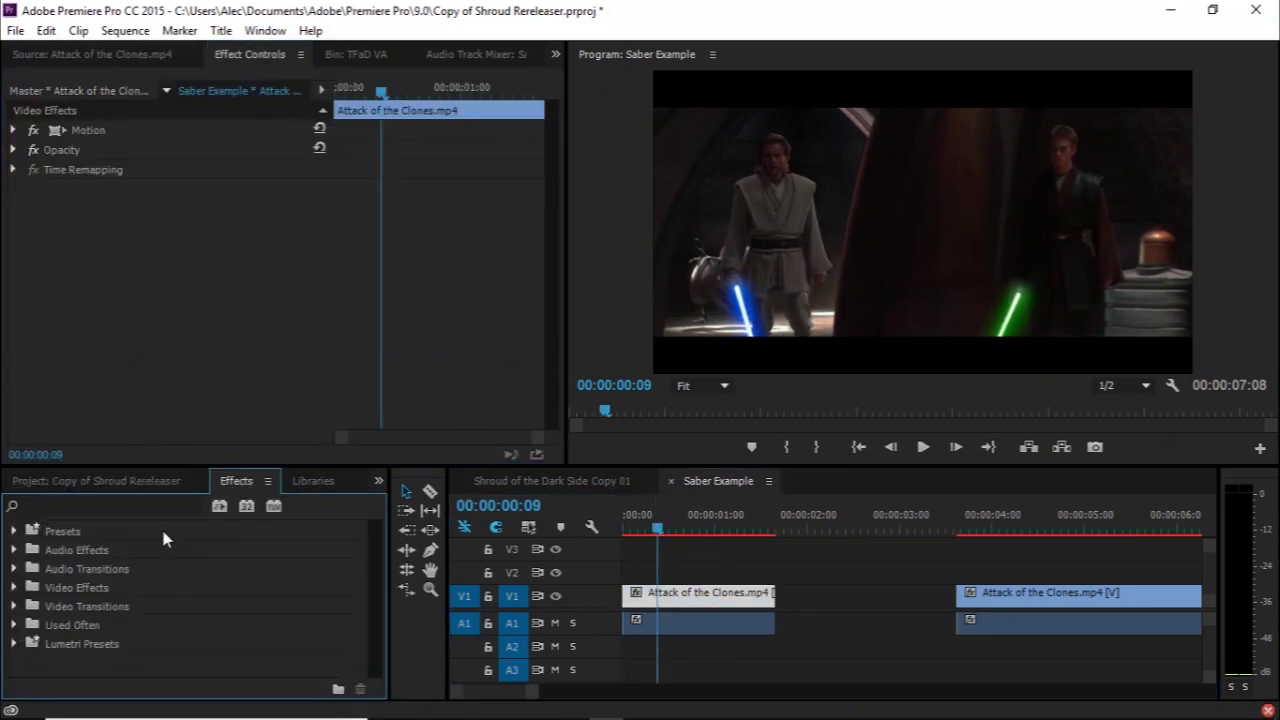
left_click(12, 588)
scroll(40, 625, "down", 1)
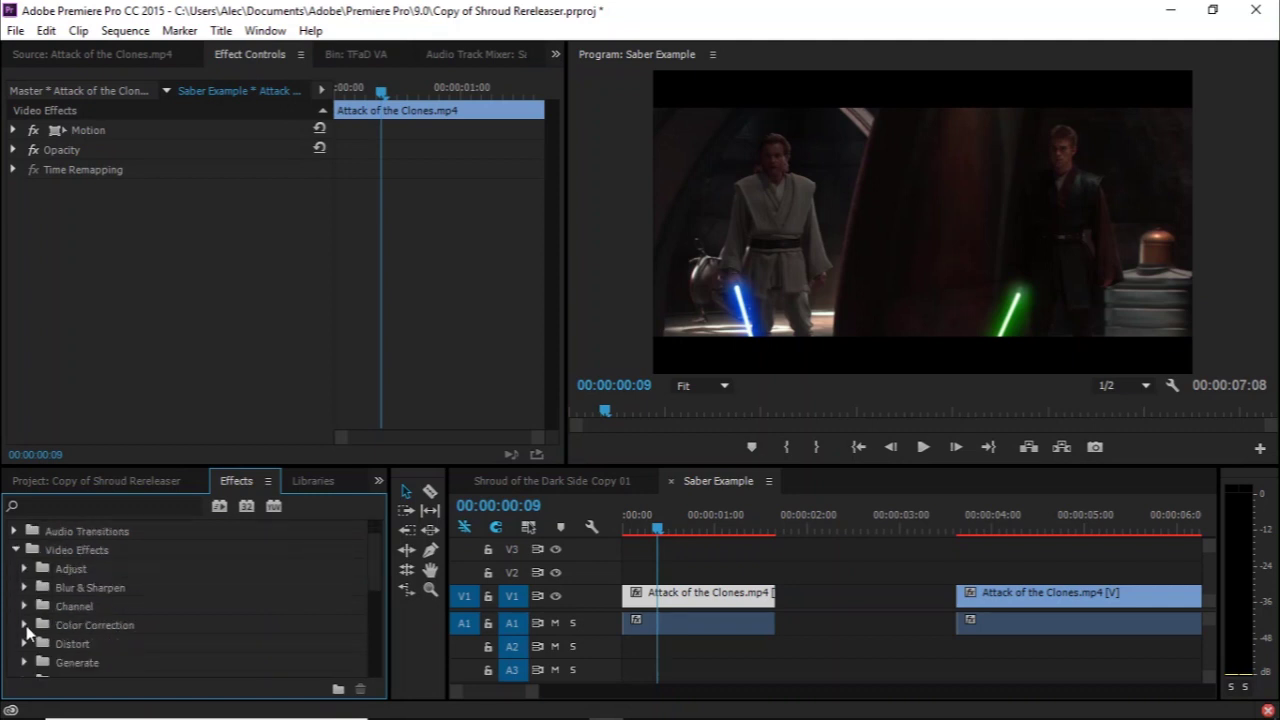
left_click(25, 625)
scroll(40, 625, "down", 2)
left_click_drag(100, 624, 116, 254)
Set the Change to Color effect's From color to blue 0012FF
left_click(180, 230)
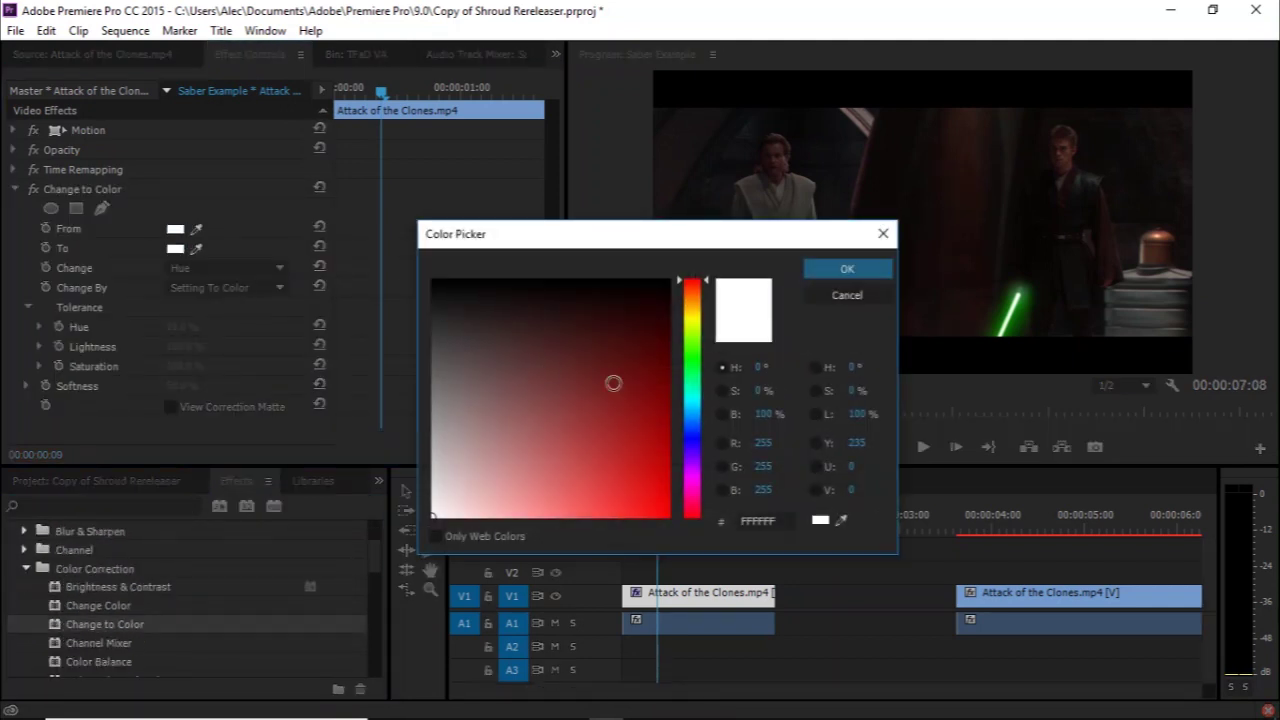
left_click(688, 443)
left_click(643, 409)
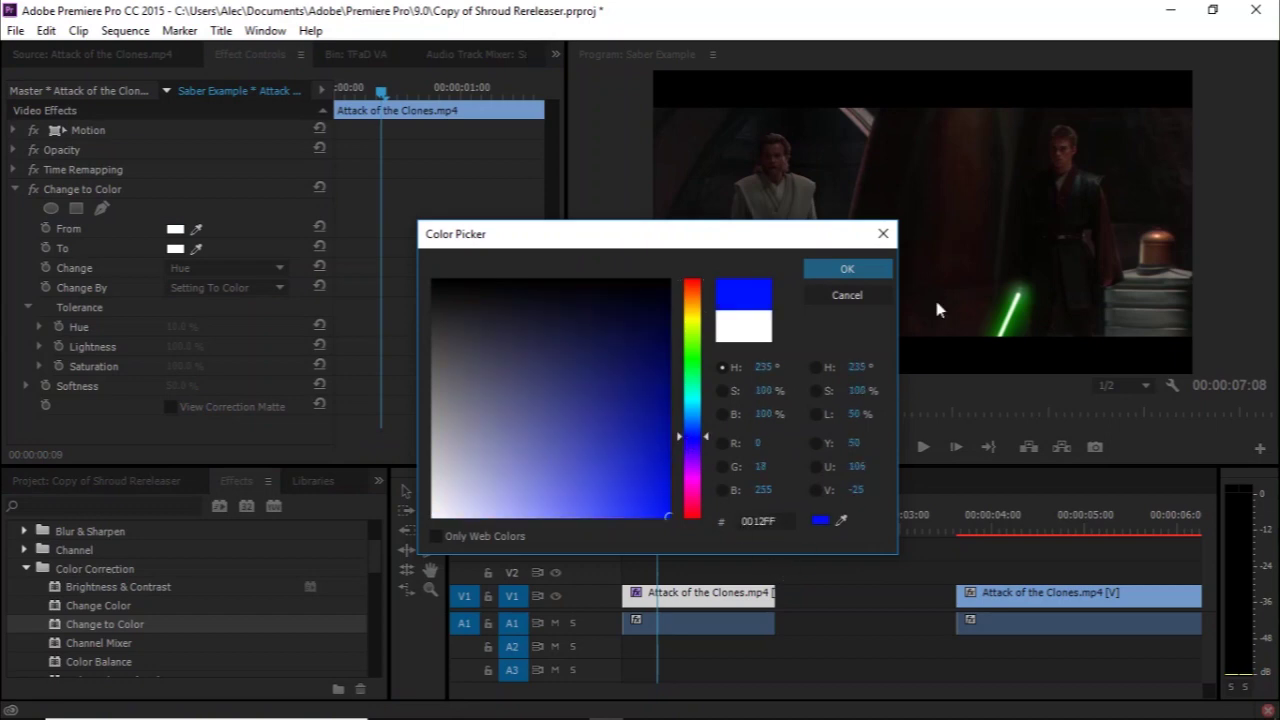
left_click(880, 266)
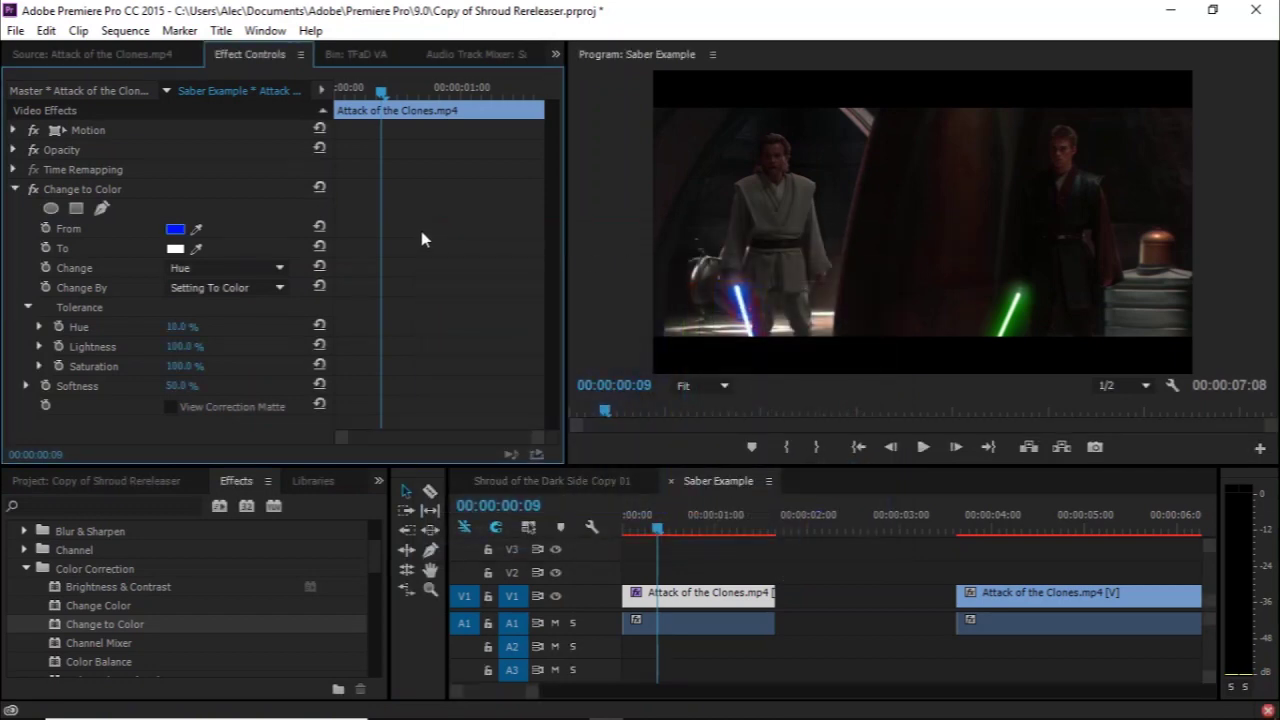
Set the Change to Color effect's To color to green 00FF06
left_click(175, 248)
left_click(690, 352)
left_click(668, 517)
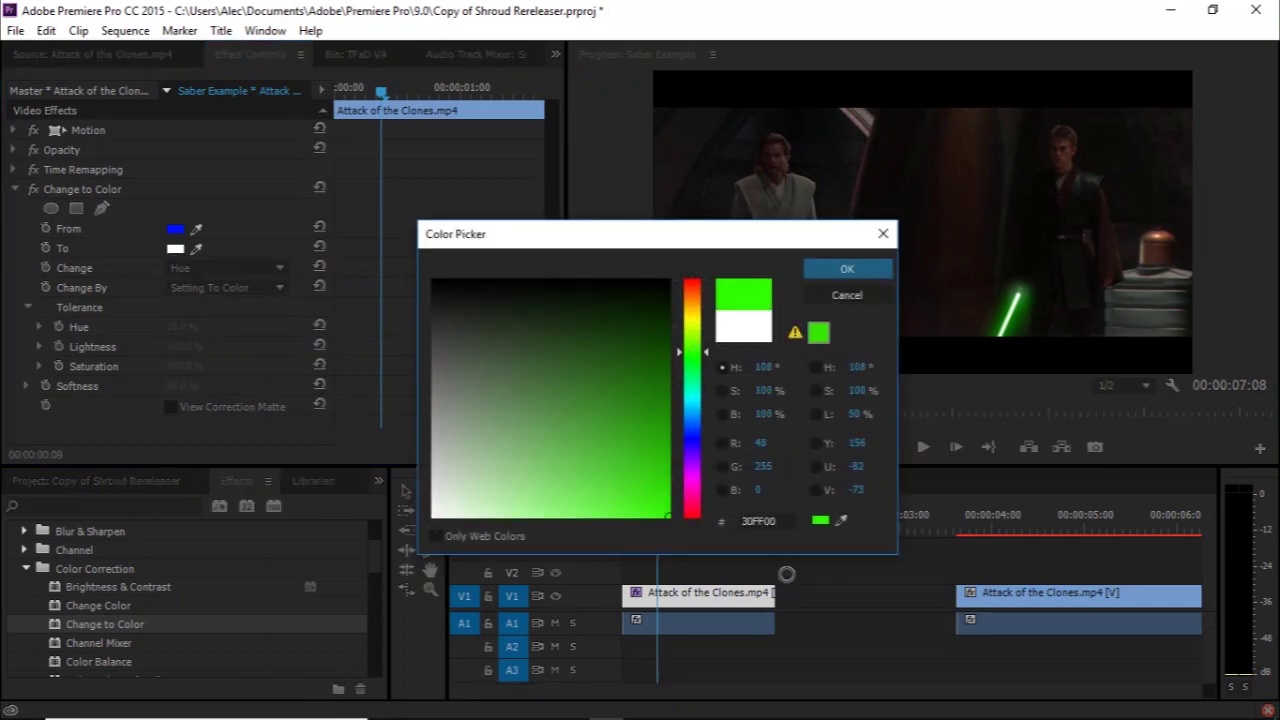
left_click_drag(707, 355, 707, 368)
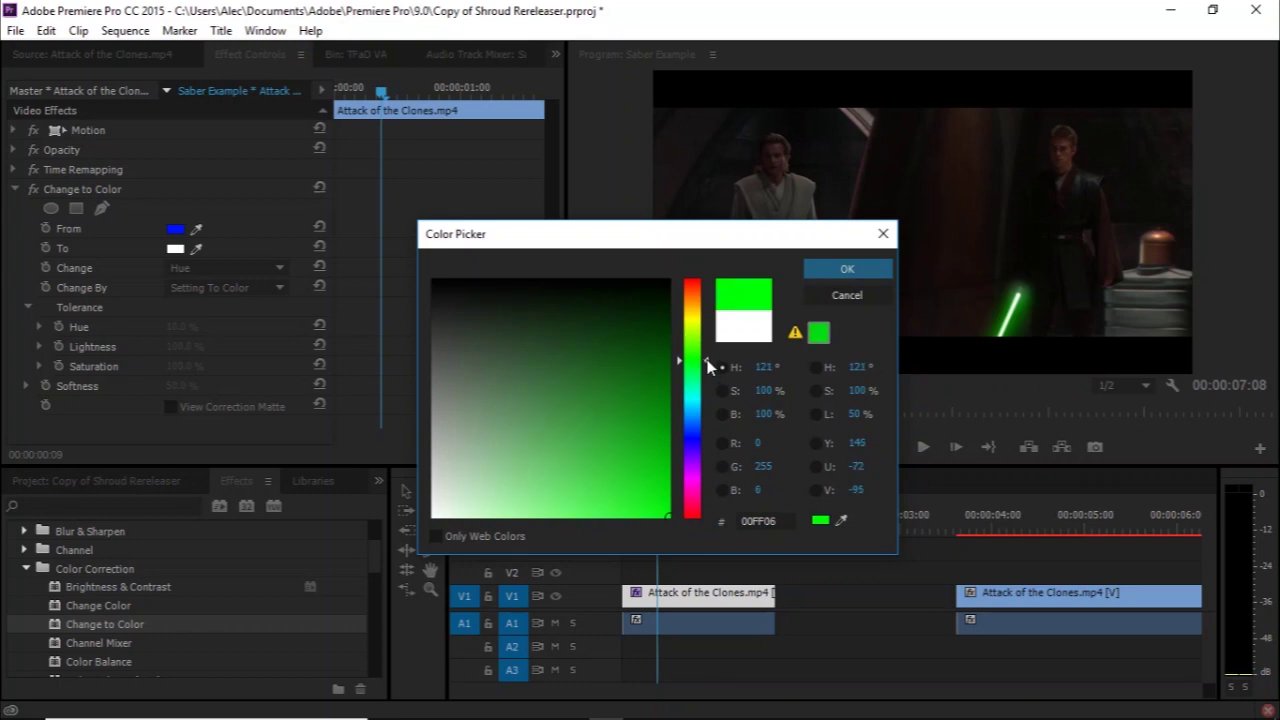
left_click(847, 269)
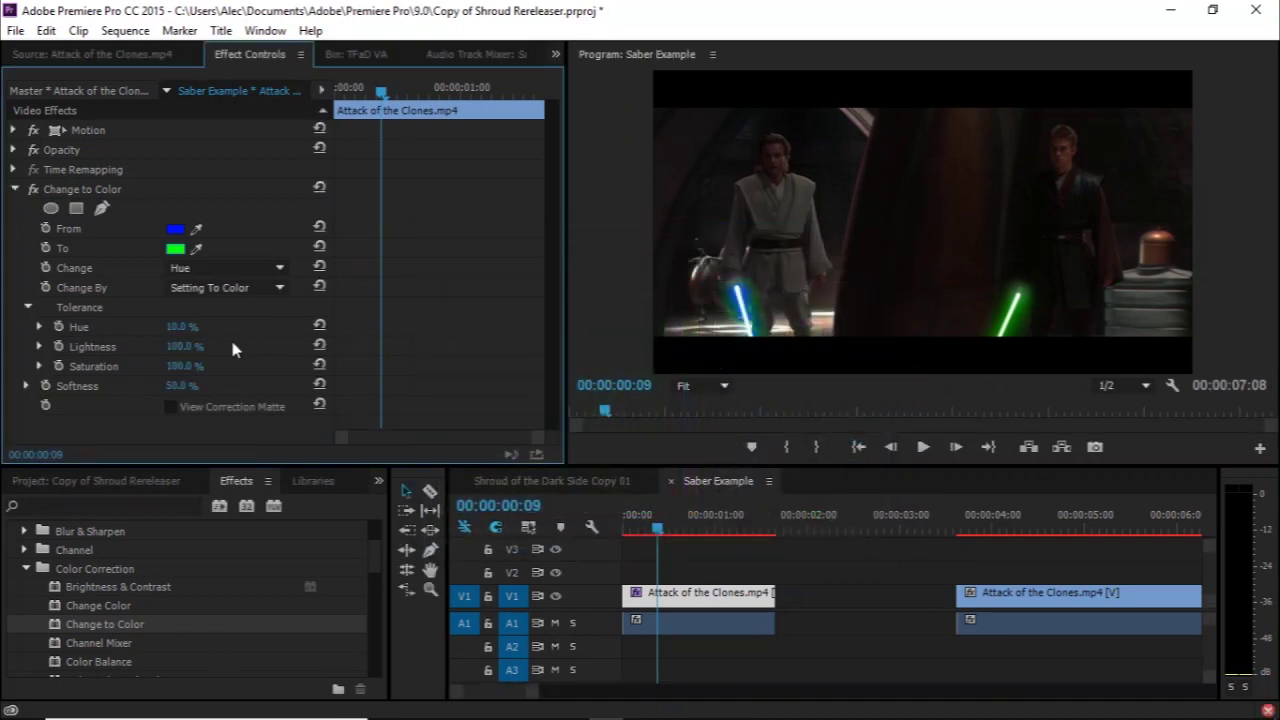
Set the blue-to-green effect's Hue tolerance to 50% and its Softness to 100%
left_click_drag(182, 326, 272, 326)
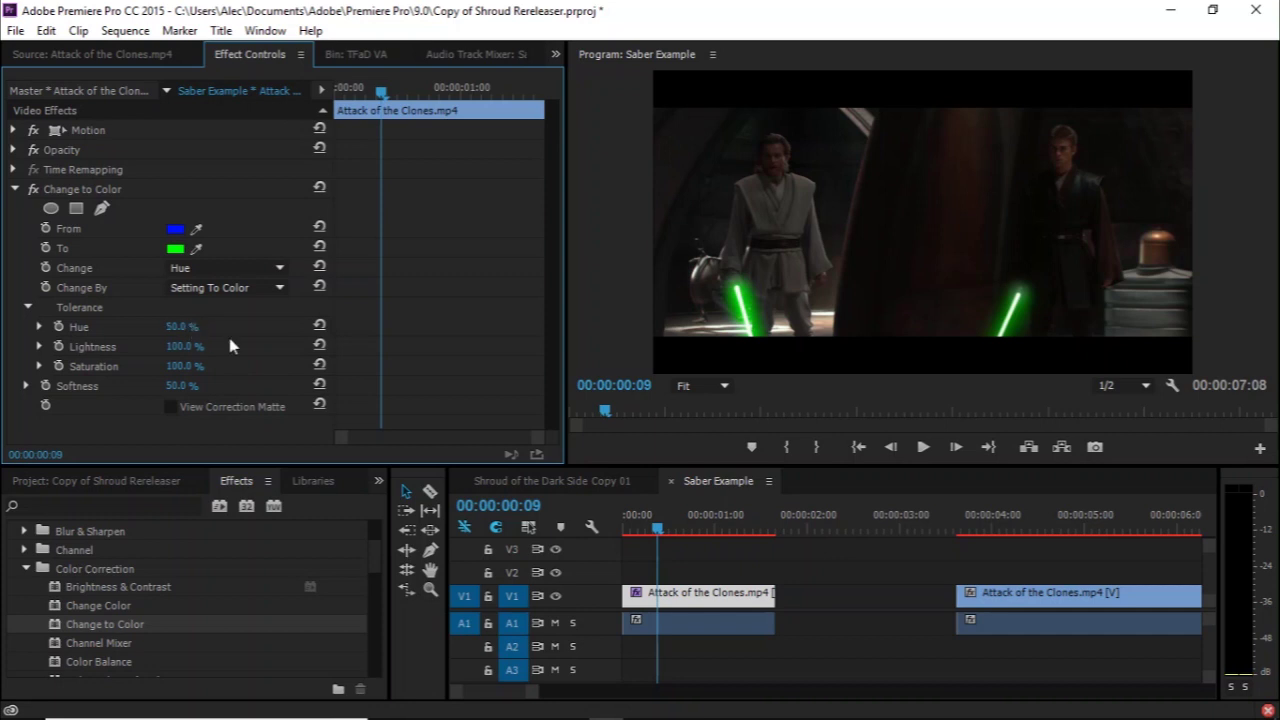
left_click(197, 334)
left_click(282, 354)
Play back the first clip from its beginning to check the changed blade color
left_click_drag(372, 98, 240, 152)
key("space")
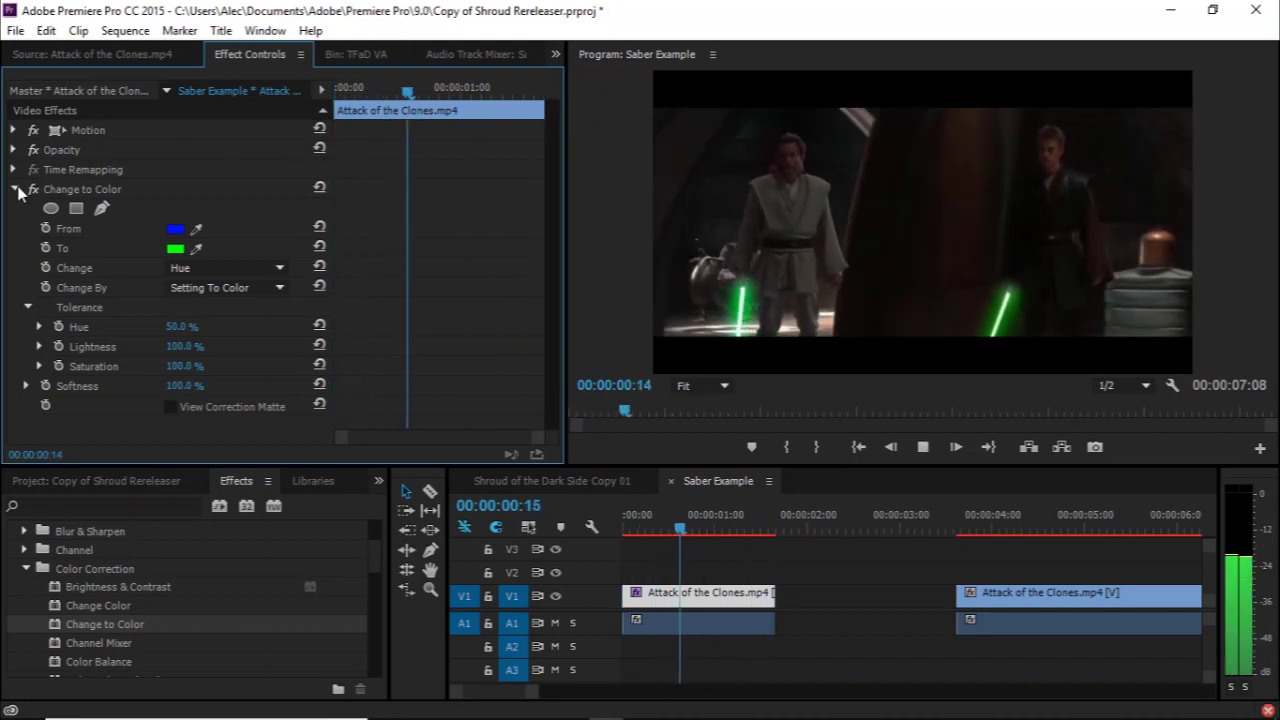
key("space")
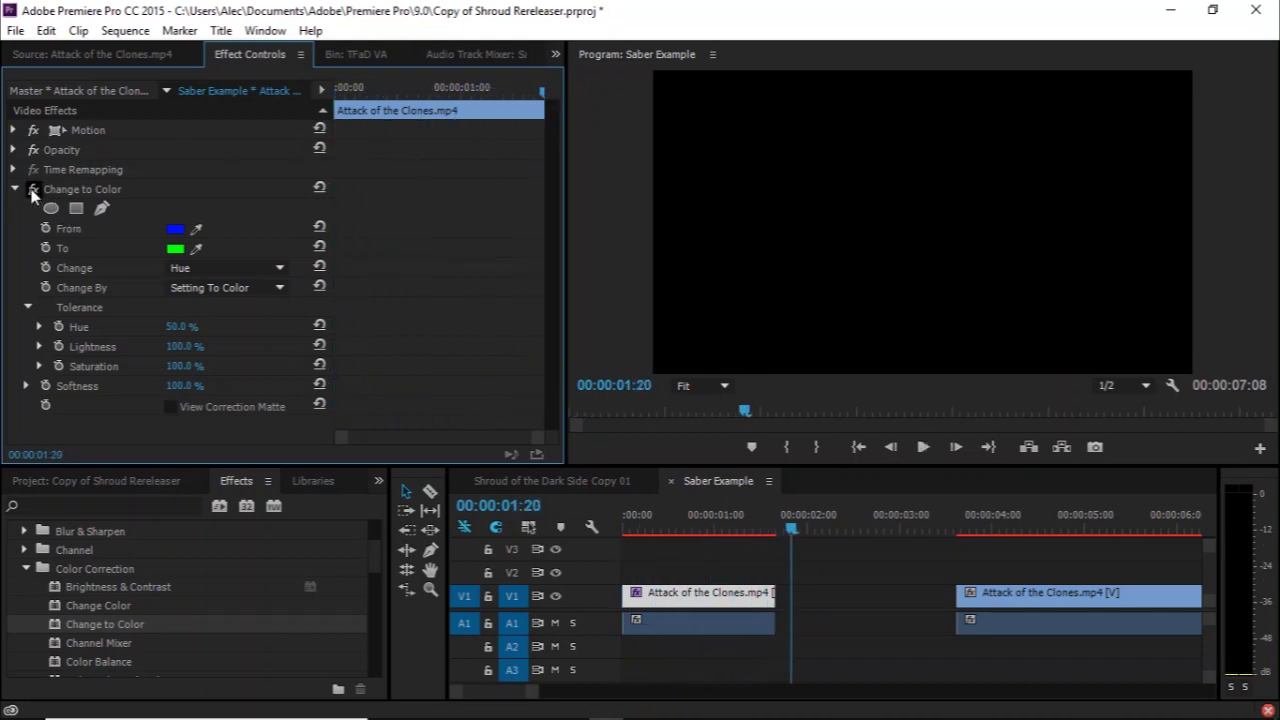
At 00:00:00:19, set the To color of the second Change to Color effect, the one with a green From color, to blue 0060FF
left_click(14, 189)
left_click(700, 523)
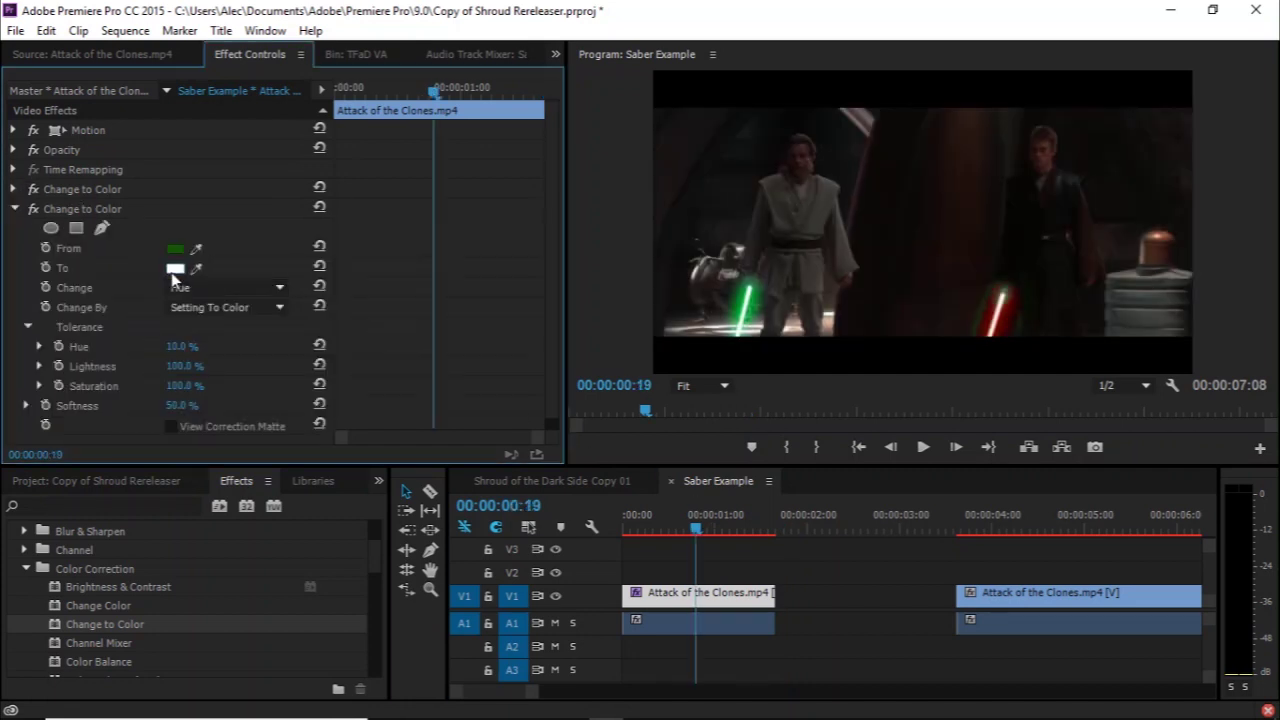
left_click(175, 268)
left_click(692, 406)
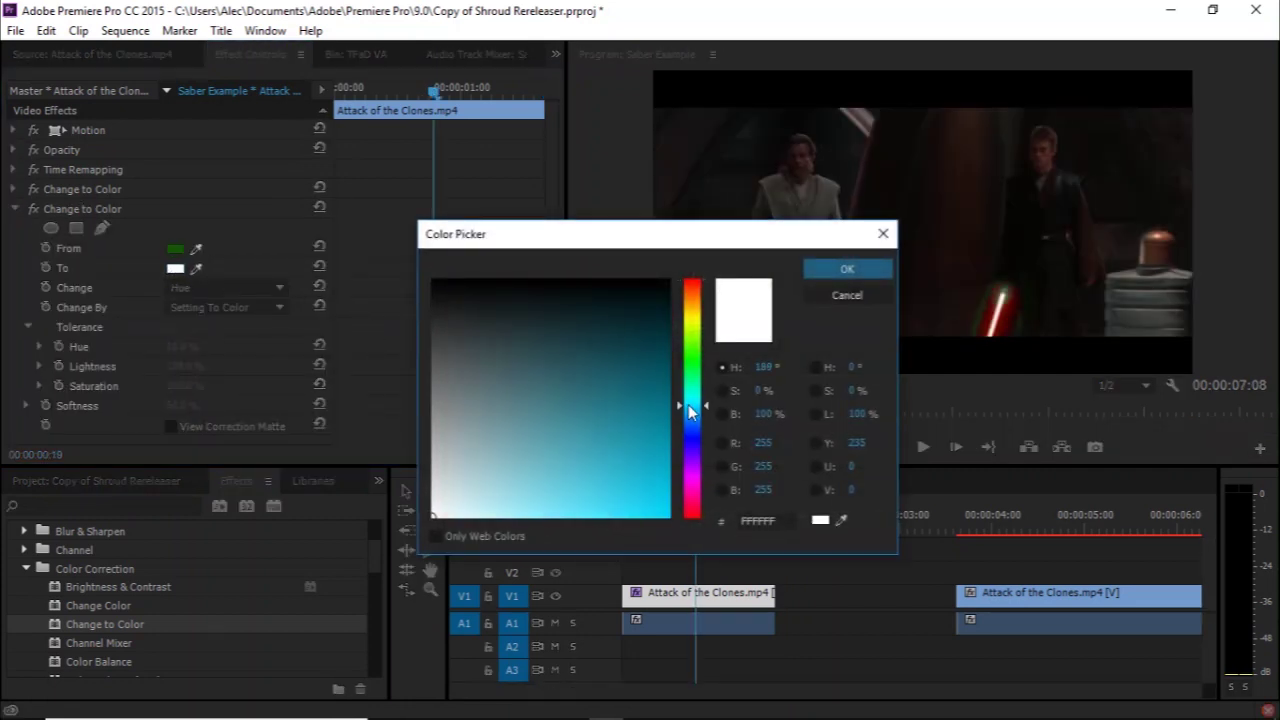
left_click_drag(692, 412, 690, 423)
left_click(646, 449)
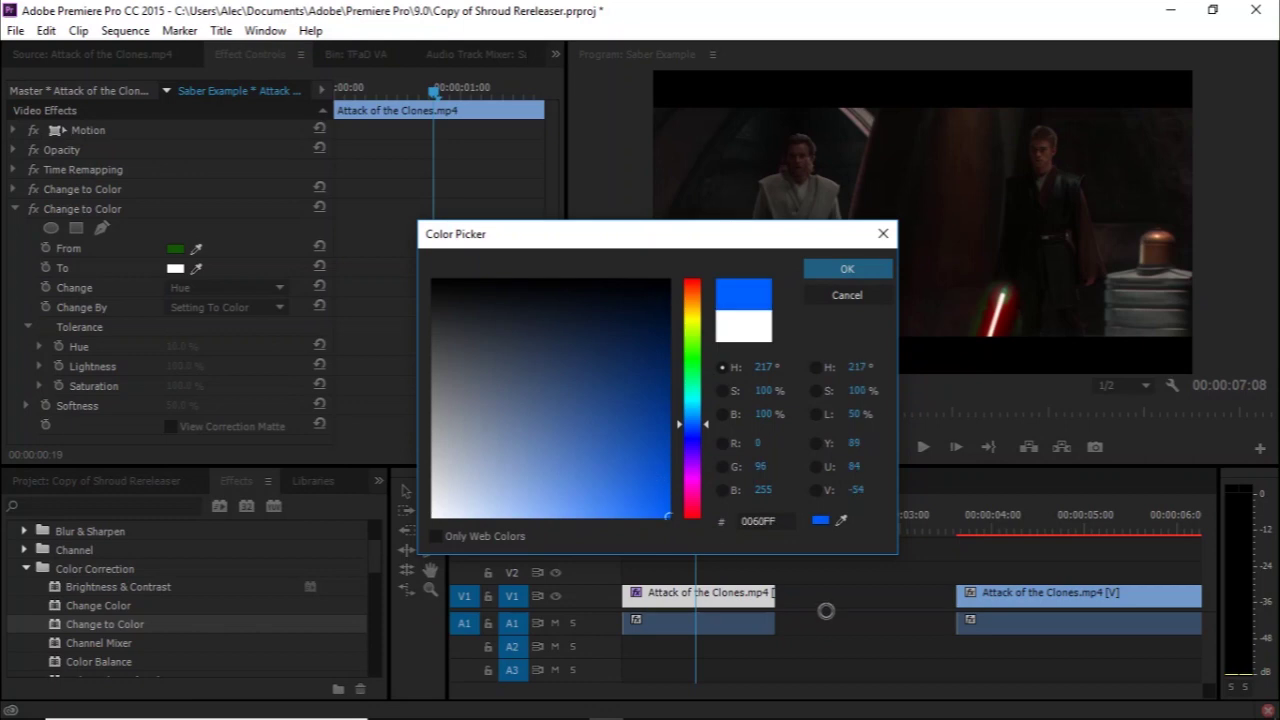
left_click(847, 269)
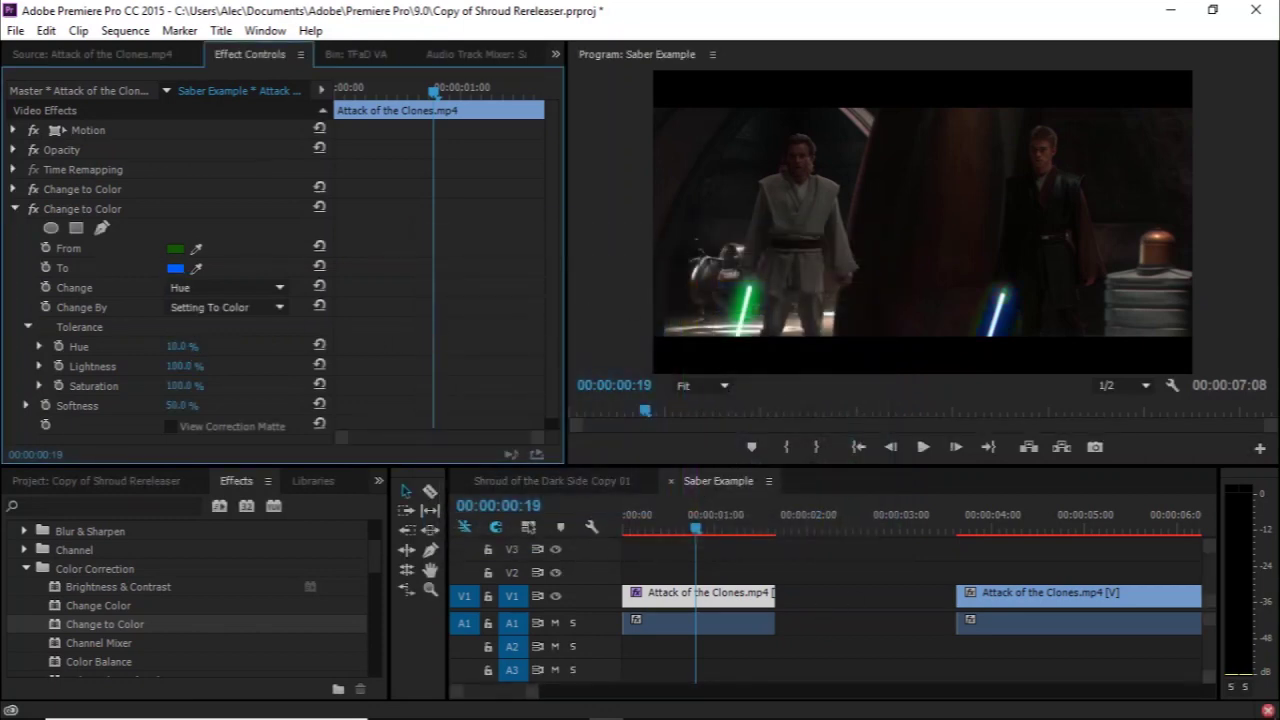
Set the green-to-blue effect's Hue tolerance to 60% and its Softness to 100%
left_click_drag(182, 346, 122, 346)
left_click(189, 342)
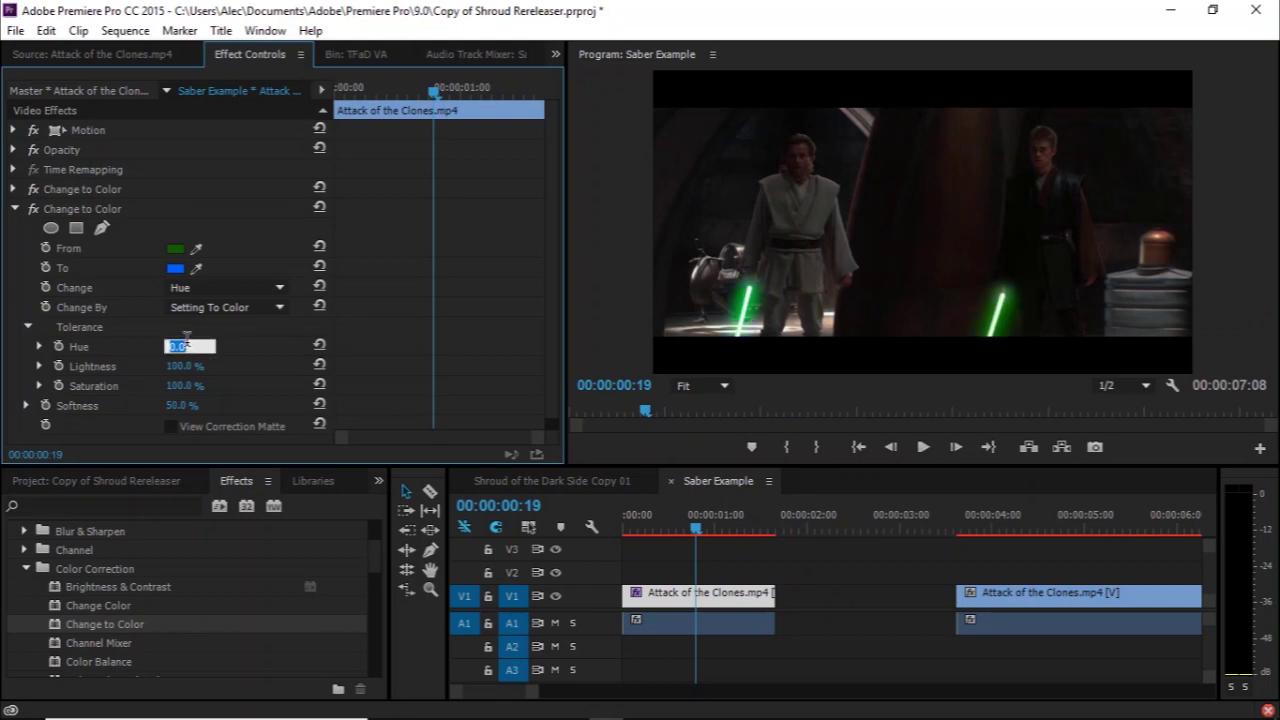
key("Return")
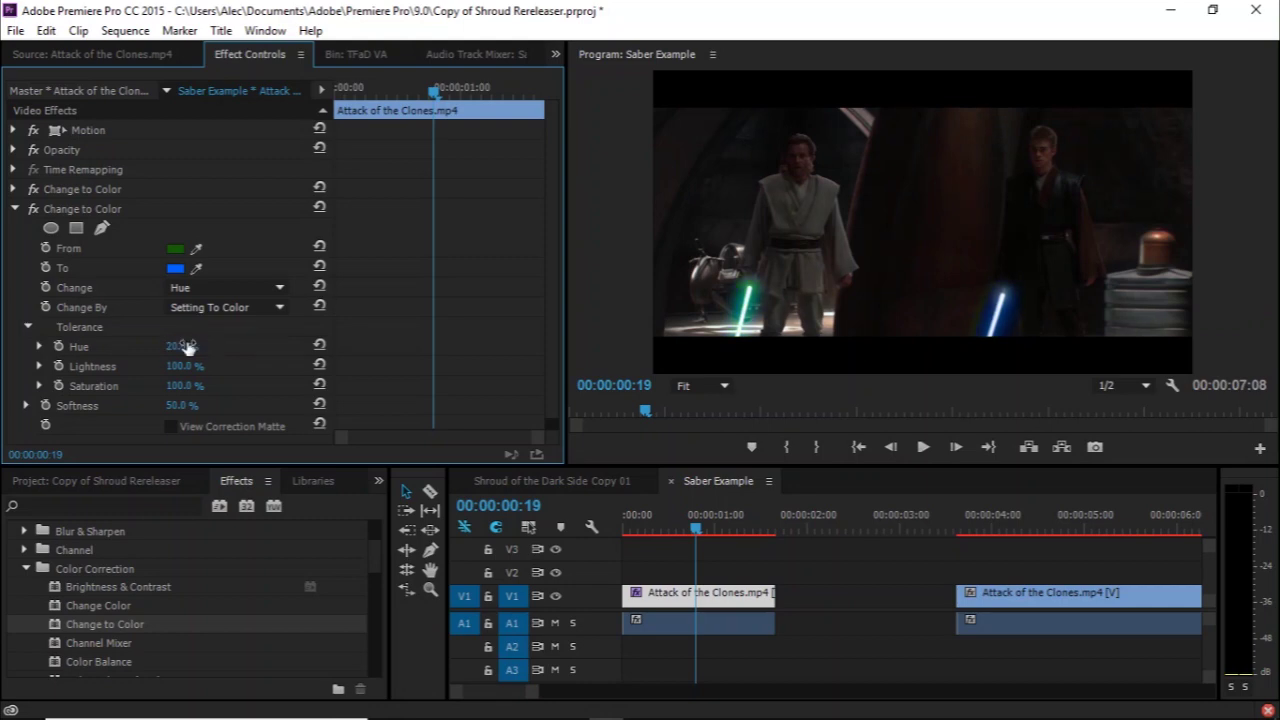
left_click(187, 345)
type("10")
key("Return")
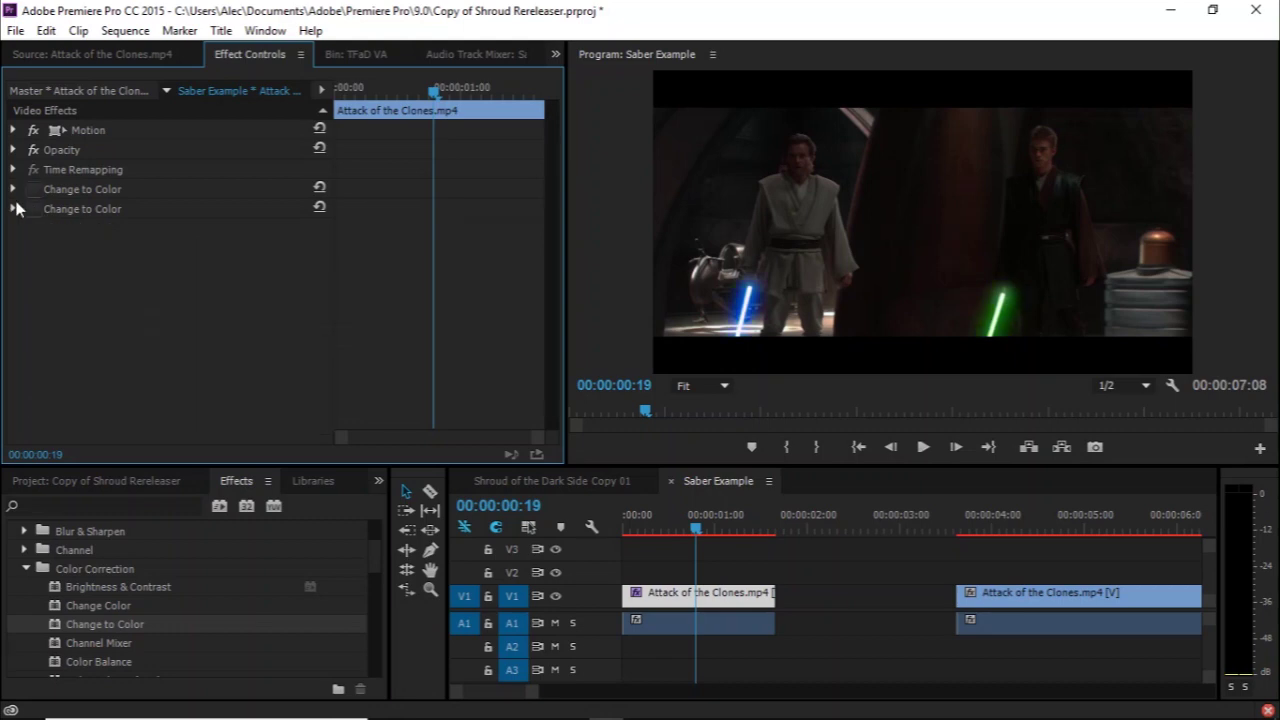
Paste a copy of the green-to-blue Change to Color effect above the other two and enable that copy
left_click(14, 208)
left_click(14, 208)
left_click(99, 209)
key("ctrl+v")
left_click_drag(64, 229, 84, 183)
left_click(28, 188)
left_click(13, 189)
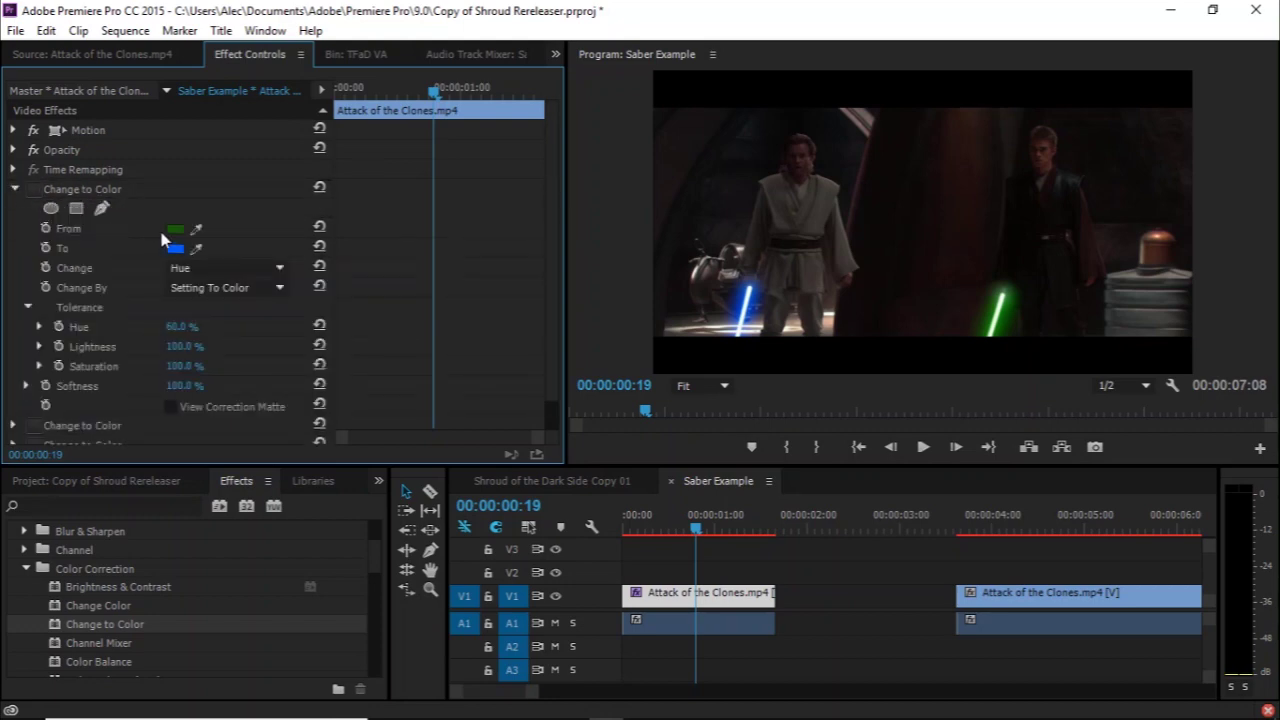
left_click(33, 189)
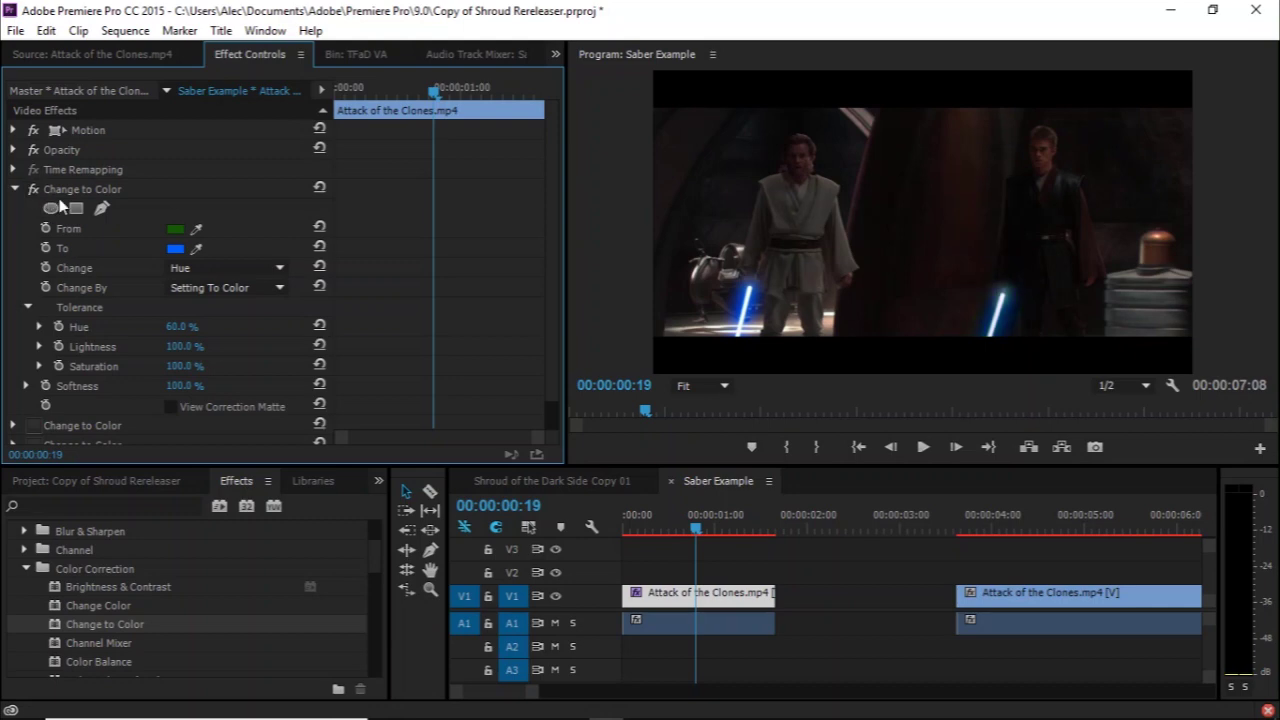
Set the To color of the topmost Change to Color effect to yellow DEFF00
left_click(180, 249)
left_click(687, 332)
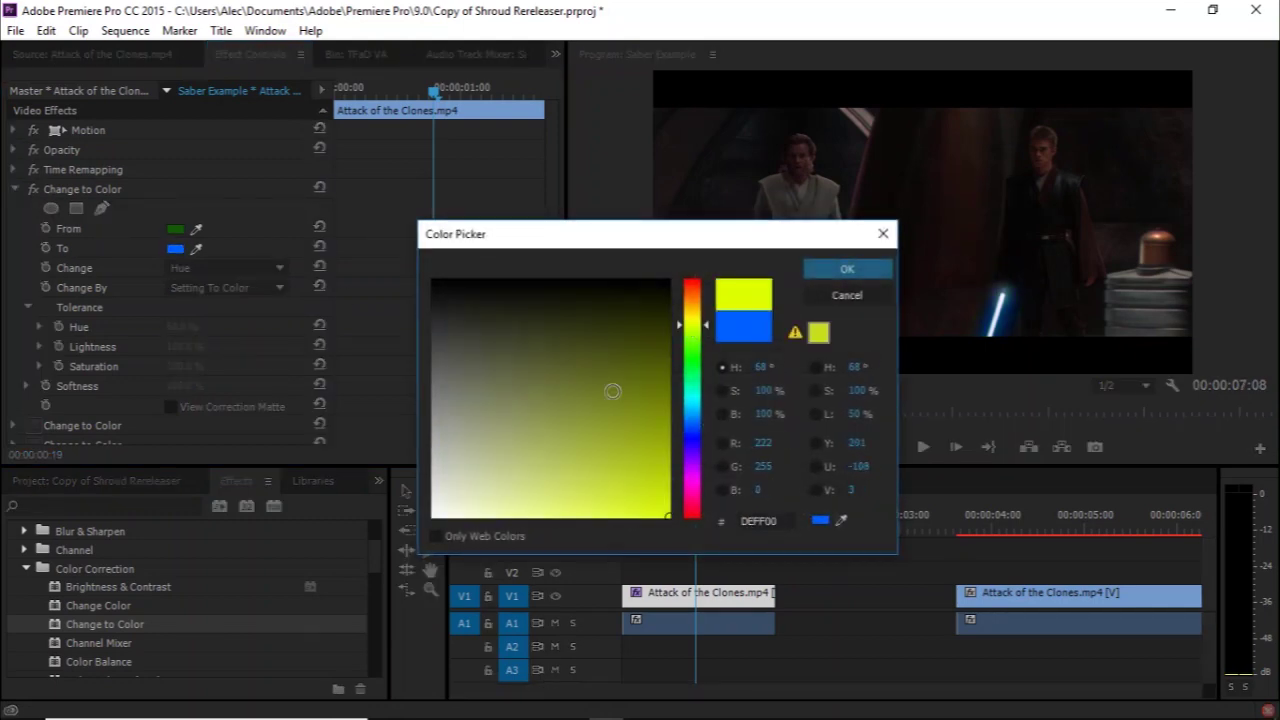
left_click(878, 270)
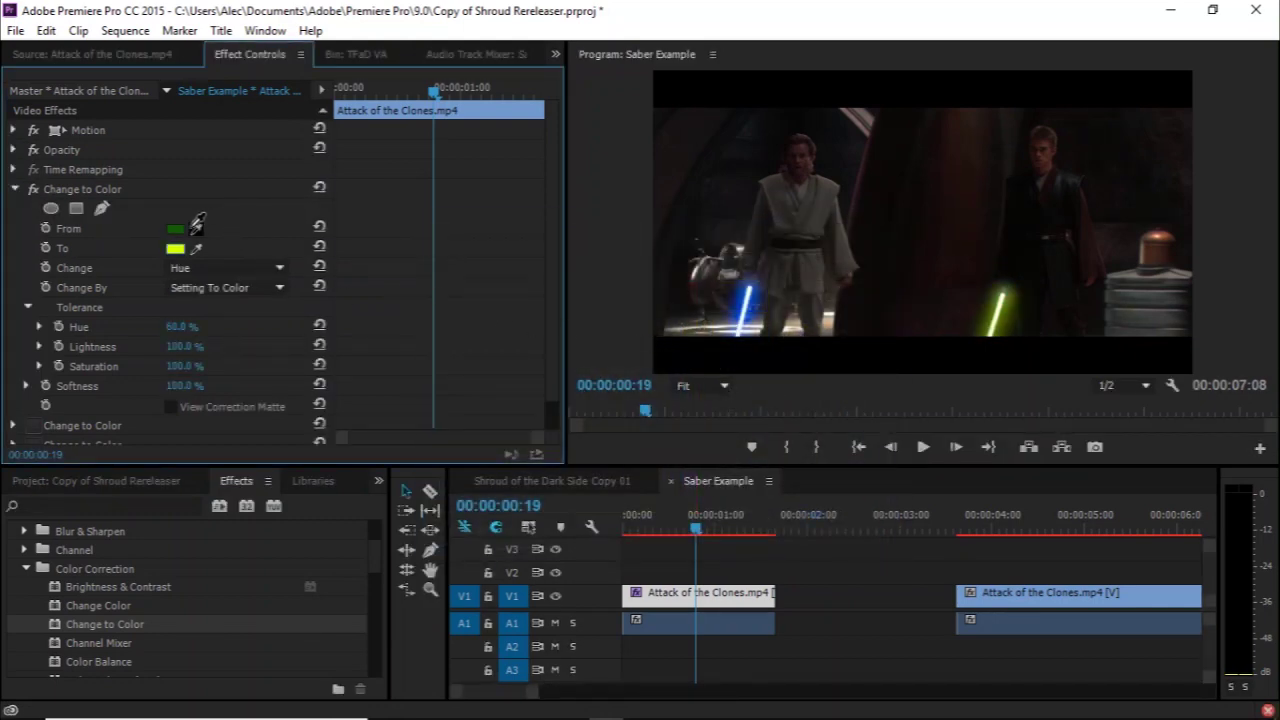
Collapse the topmost Change to Color effect and enable the two Change to Color effects below it
left_click(14, 189)
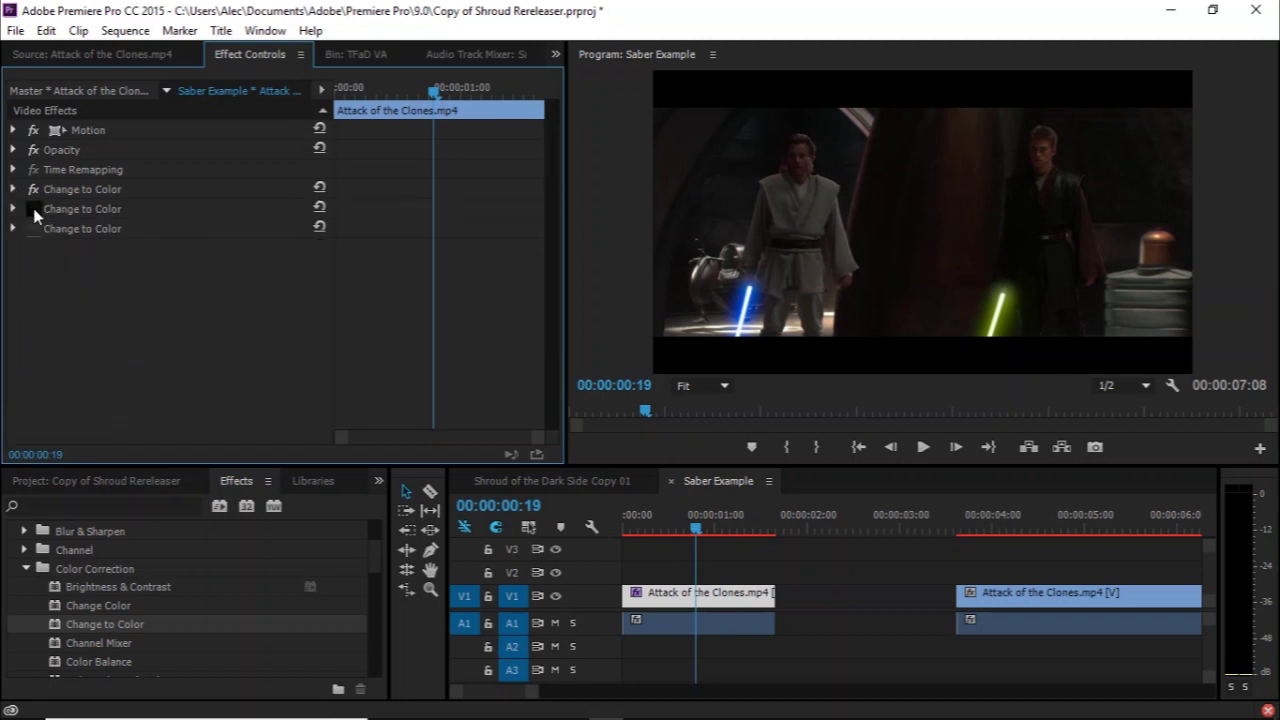
left_click(34, 211)
left_click(35, 230)
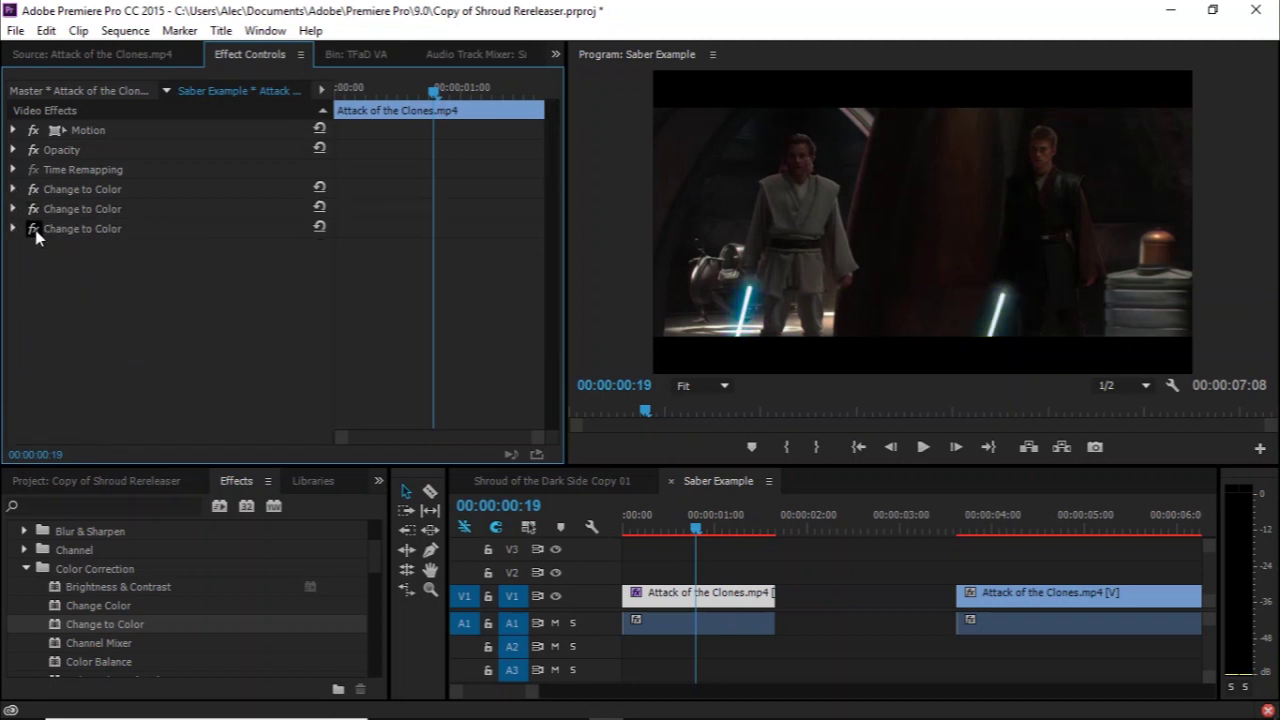
Replace the From color of the lowest Change to Color effect with a bright yellow matching the yellow lightsaber
left_click(35, 230)
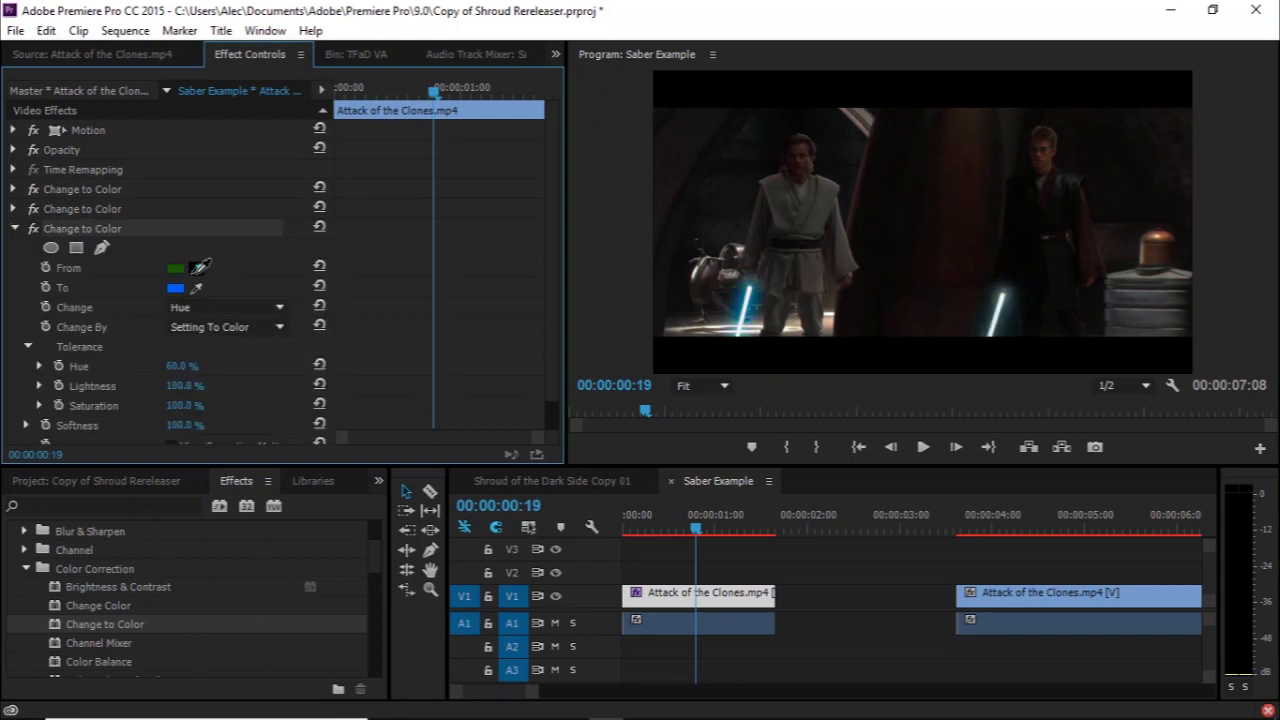
left_click(196, 268)
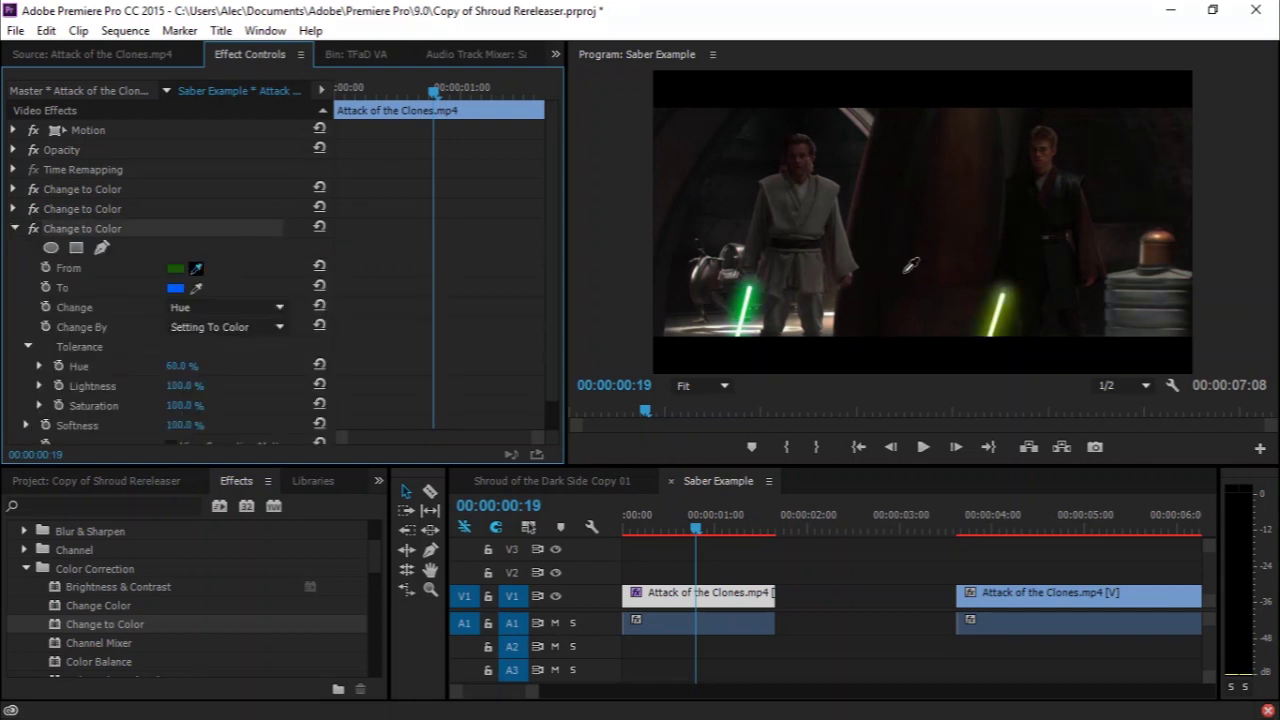
left_click(1010, 310)
left_click(175, 268)
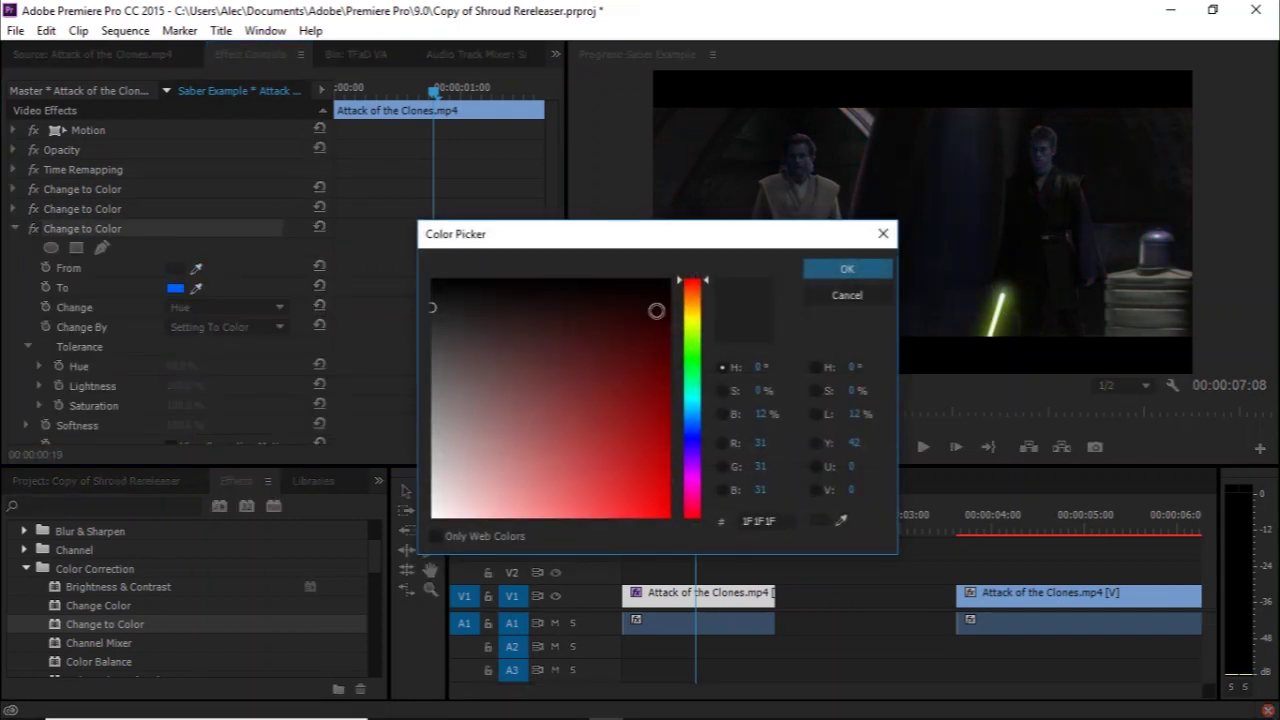
left_click(697, 329)
left_click(650, 456)
left_click(847, 269)
Set the Hue tolerance of the second clip's blue-to-green Change to Color effect to 30%
left_click(182, 326)
type("6")
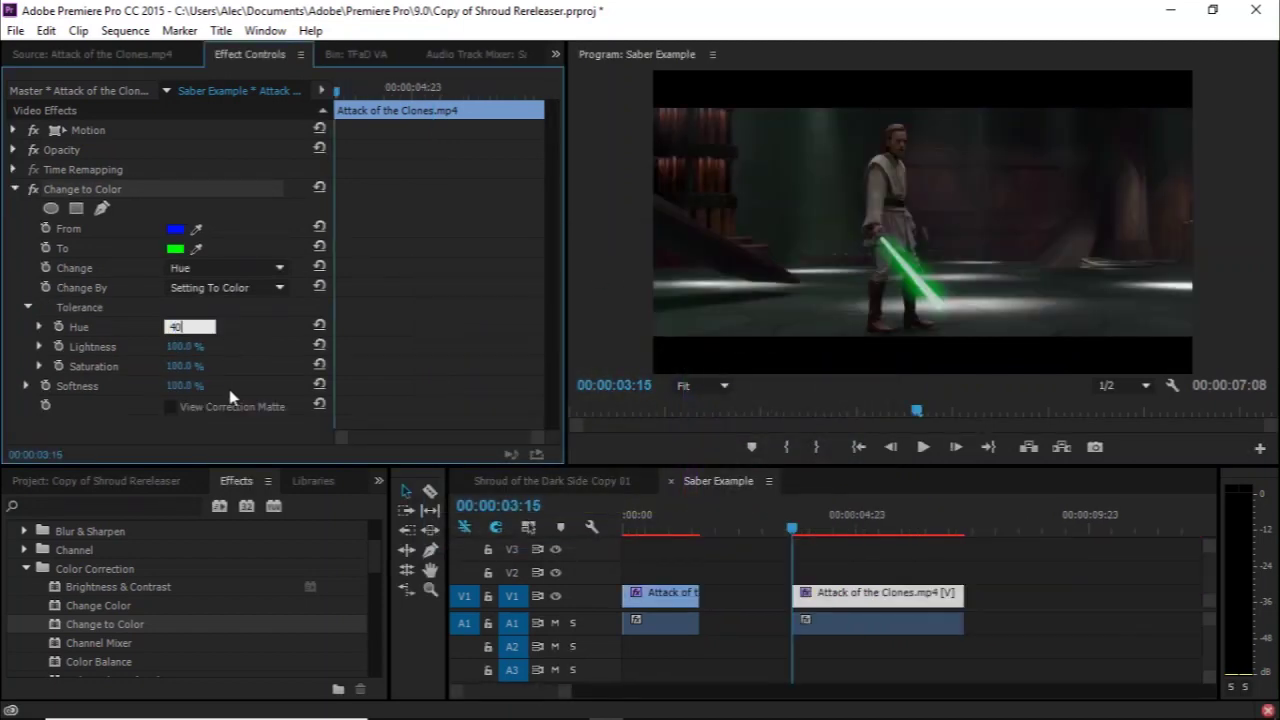
left_click(354, 364)
left_click(181, 326)
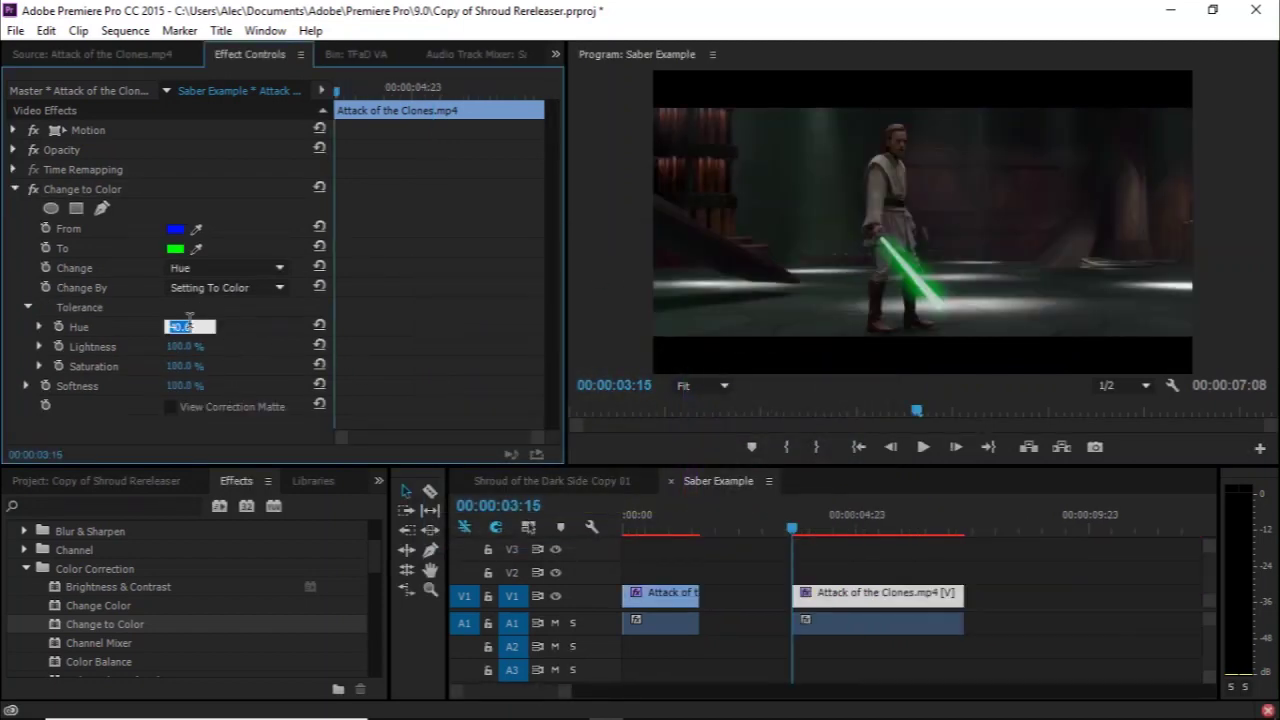
type("30")
left_click(354, 342)
Play back the second clip to check how the effect colors the lightsaber and lightning
key("space")
key("space")
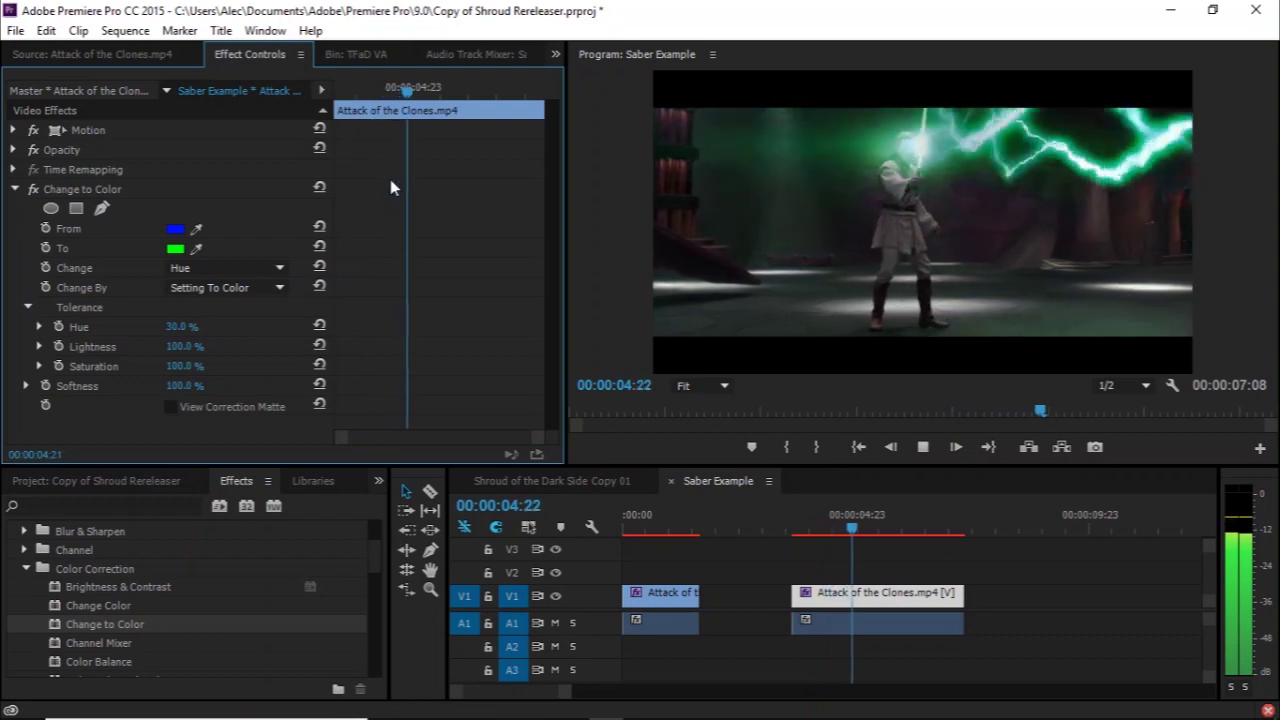
key("space")
Split the second clip's video at 00:00:03:19, where the lightning enters the shot
mouse_move(362, 98)
left_mouse_down()
mouse_move(334, 104)
mouse_move(525, 95)
mouse_move(343, 95)
left_mouse_up()
left_click(430, 491)
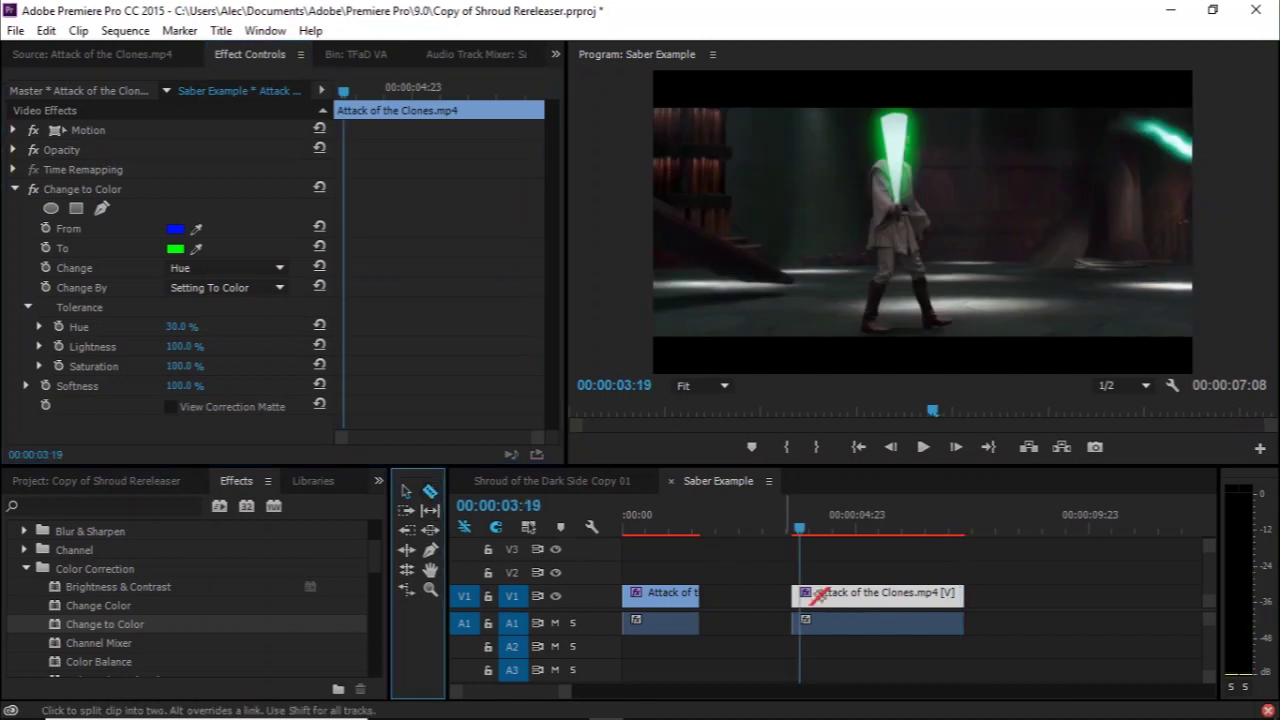
left_click(808, 596)
Step and play through the rest of the split second clip to examine the colored lightning
key("Right")
key("Right")
key("Right")
key("Right")
key("Right")
key("Right")
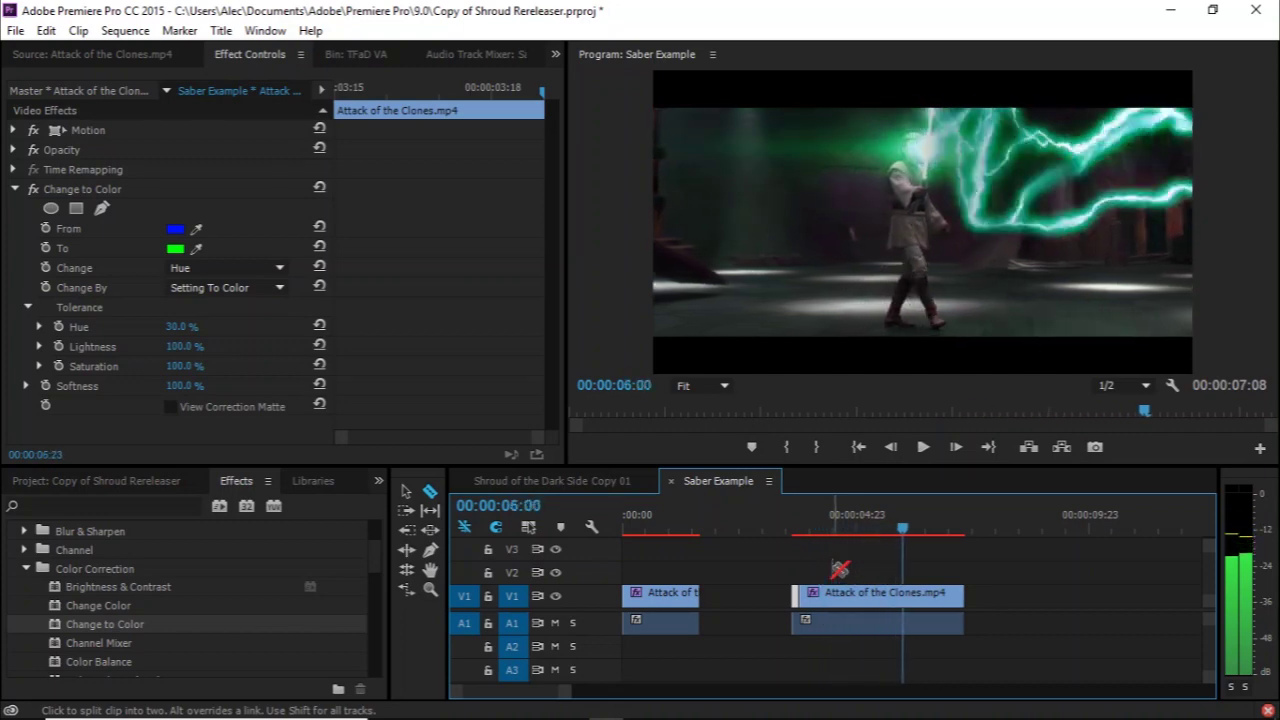
key("space")
Duplicate the longer segment of the split clip onto track V2, directly above the original and starting at 00:00:03:19
left_click(405, 491)
left_click(820, 597)
left_click_drag(820, 597, 828, 570)
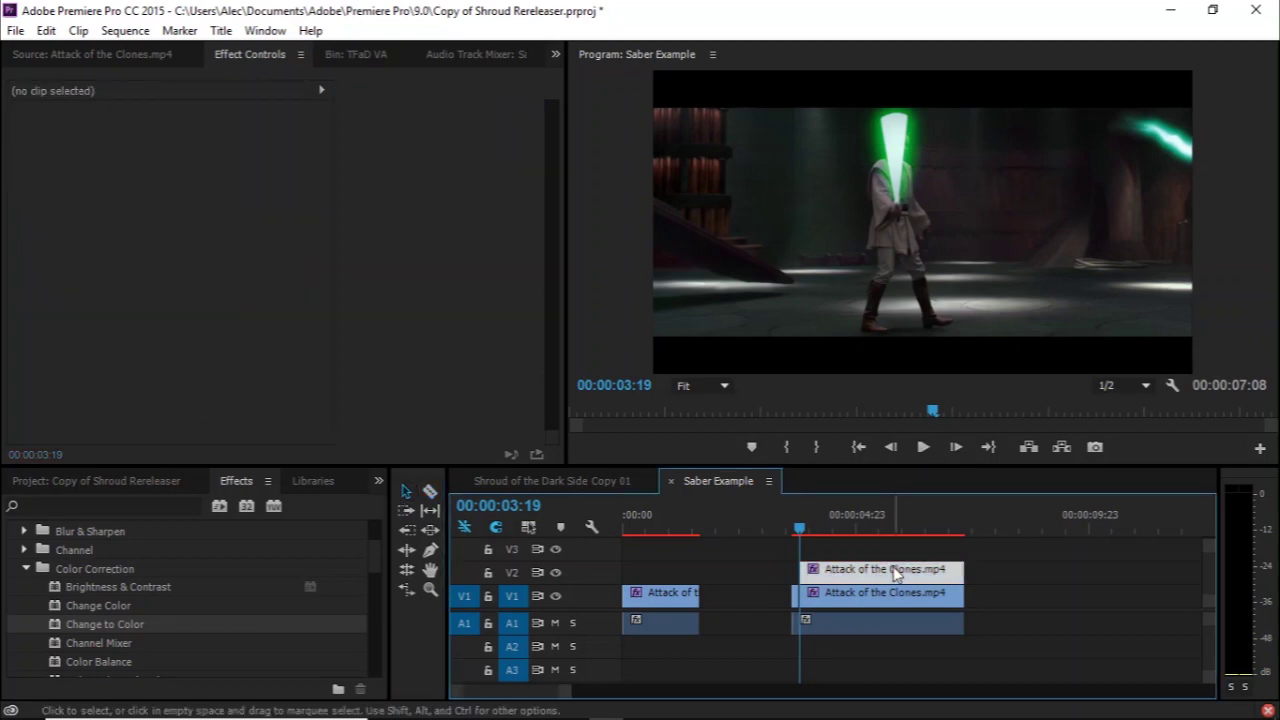
Remove the Change to Color effect from the original V1 segment beneath the duplicate
left_click(910, 598)
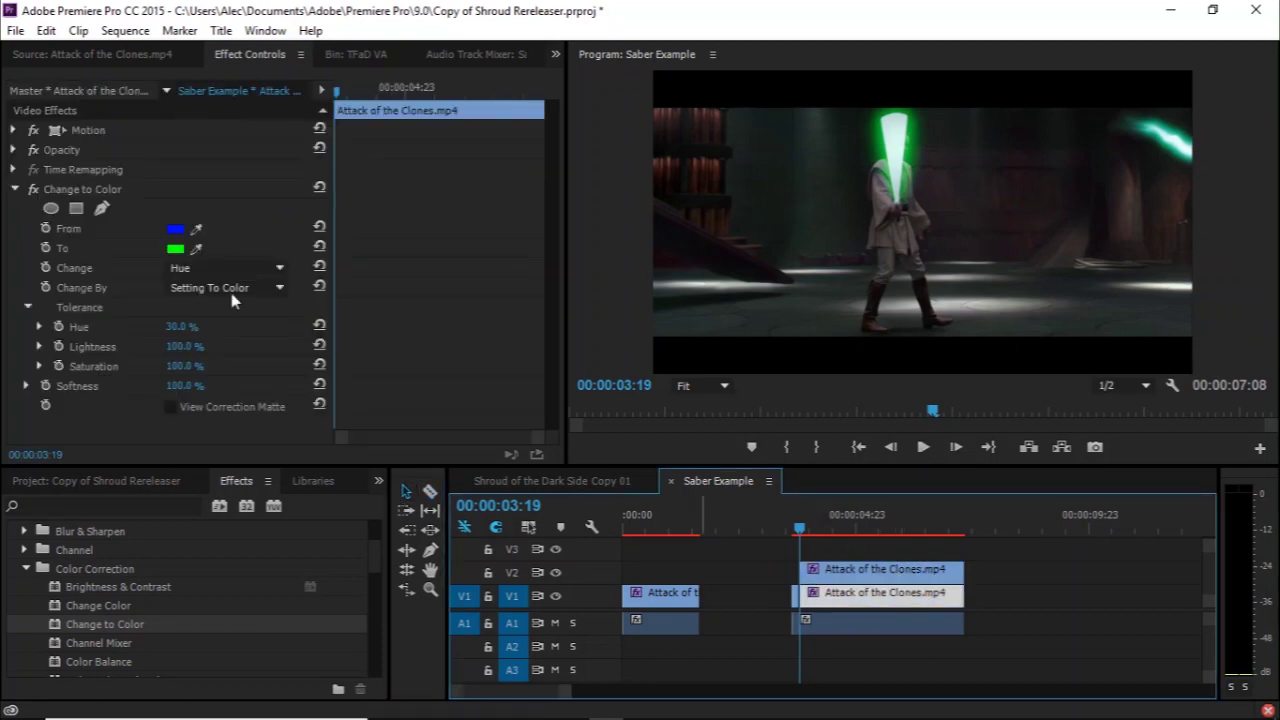
left_click(123, 193)
key("Delete")
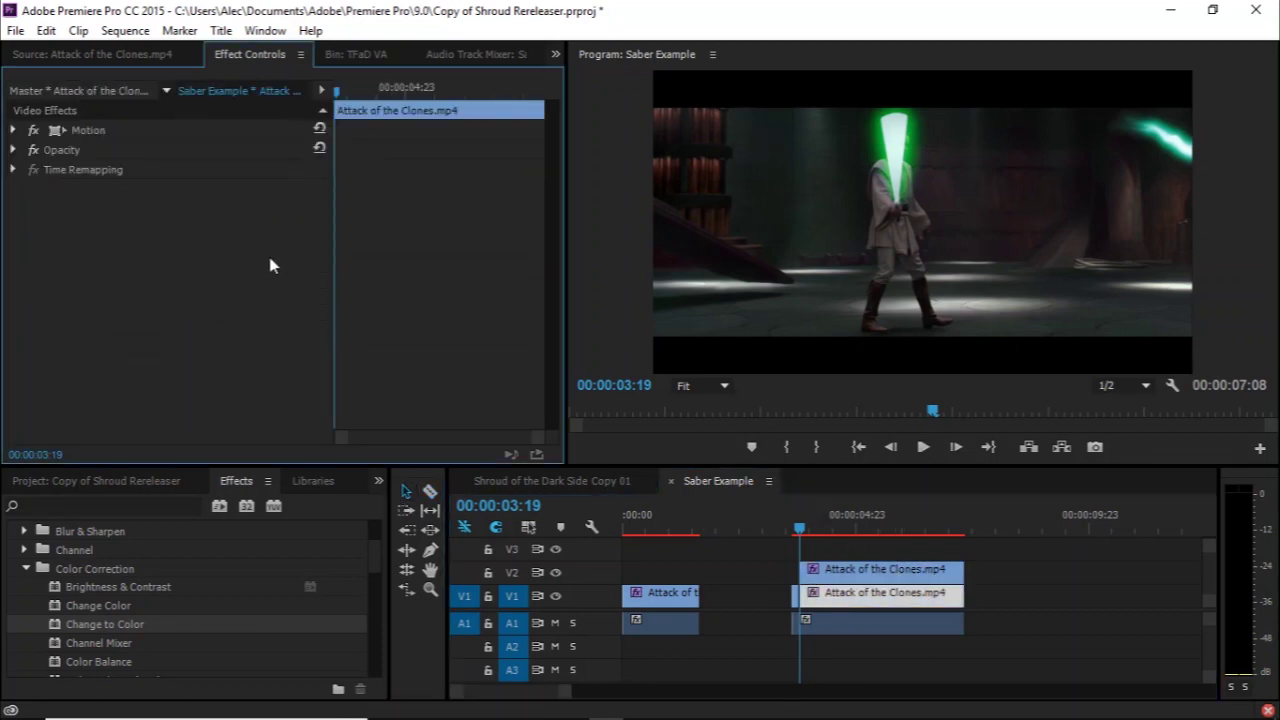
Add a four-point mask to the V2 duplicate's Change to Color effect and stretch it around the Jedi, leaving out the lightning
left_click(1026, 568)
left_click(905, 578)
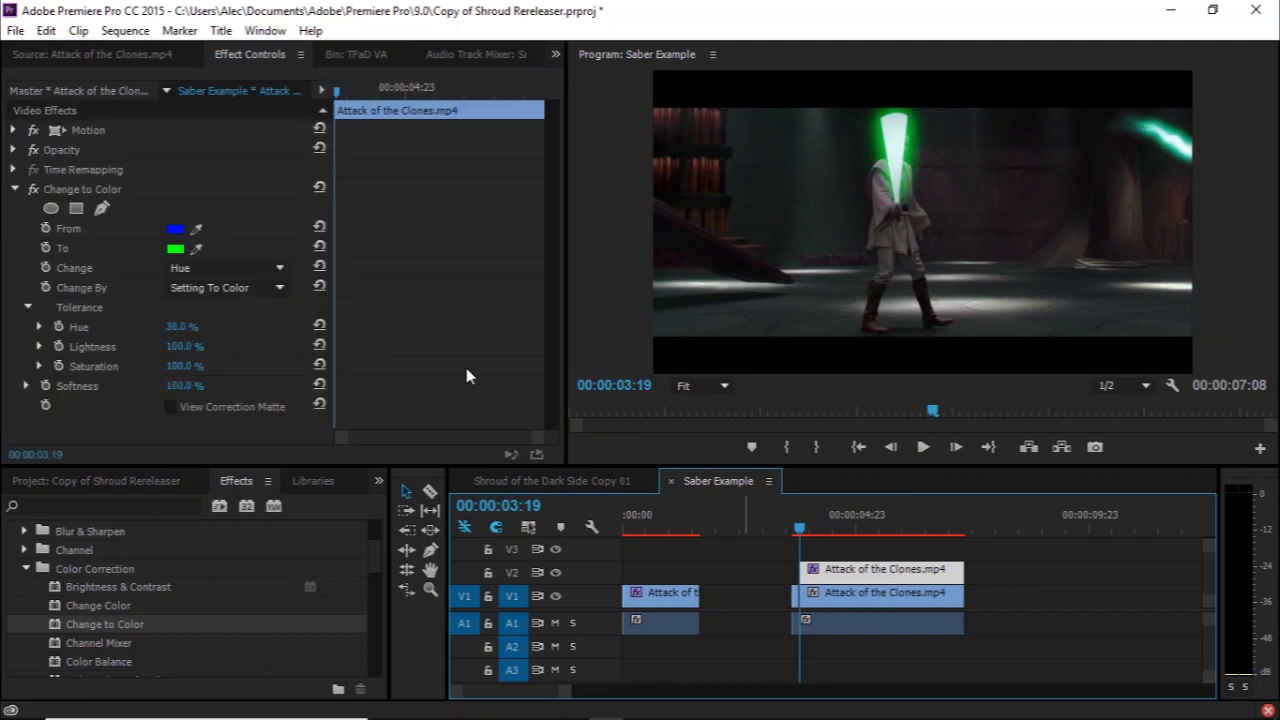
left_click(98, 191)
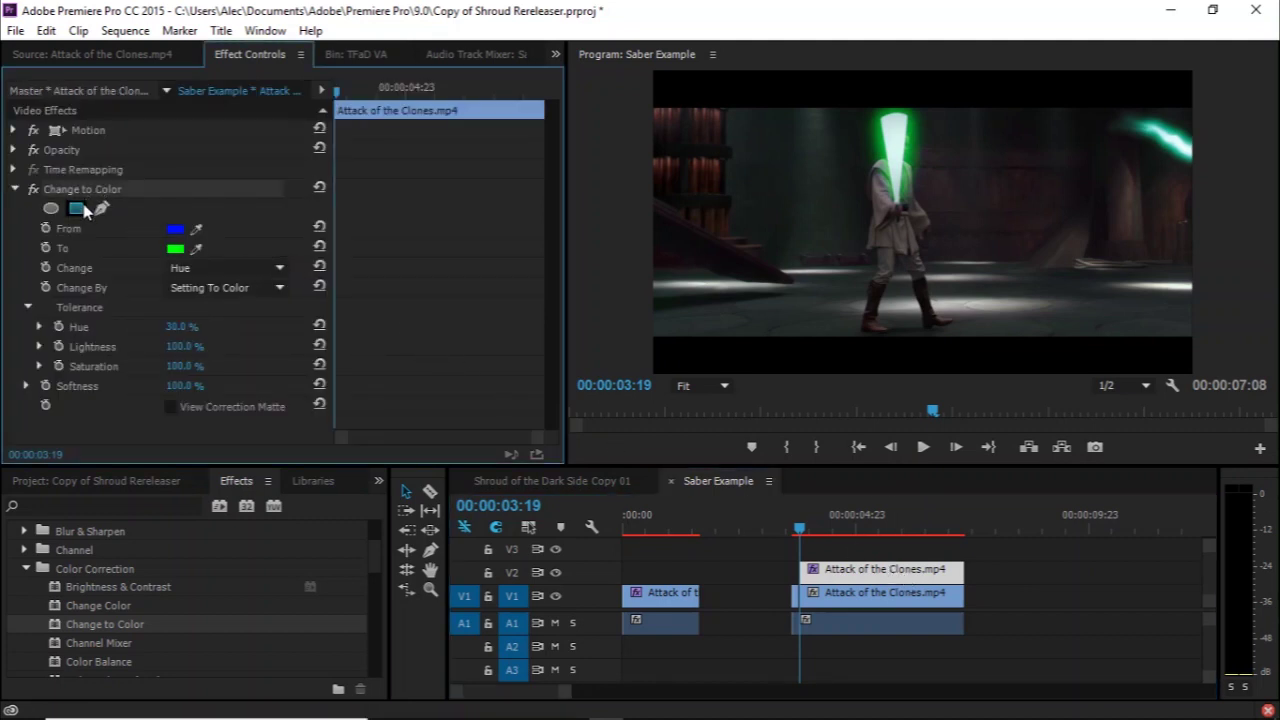
left_click(80, 208)
mouse_move(909, 240)
left_mouse_down()
mouse_move(890, 226)
mouse_move(880, 180)
mouse_move(851, 162)
mouse_move(896, 148)
mouse_move(918, 228)
left_mouse_up()
left_click_drag(905, 318, 904, 342)
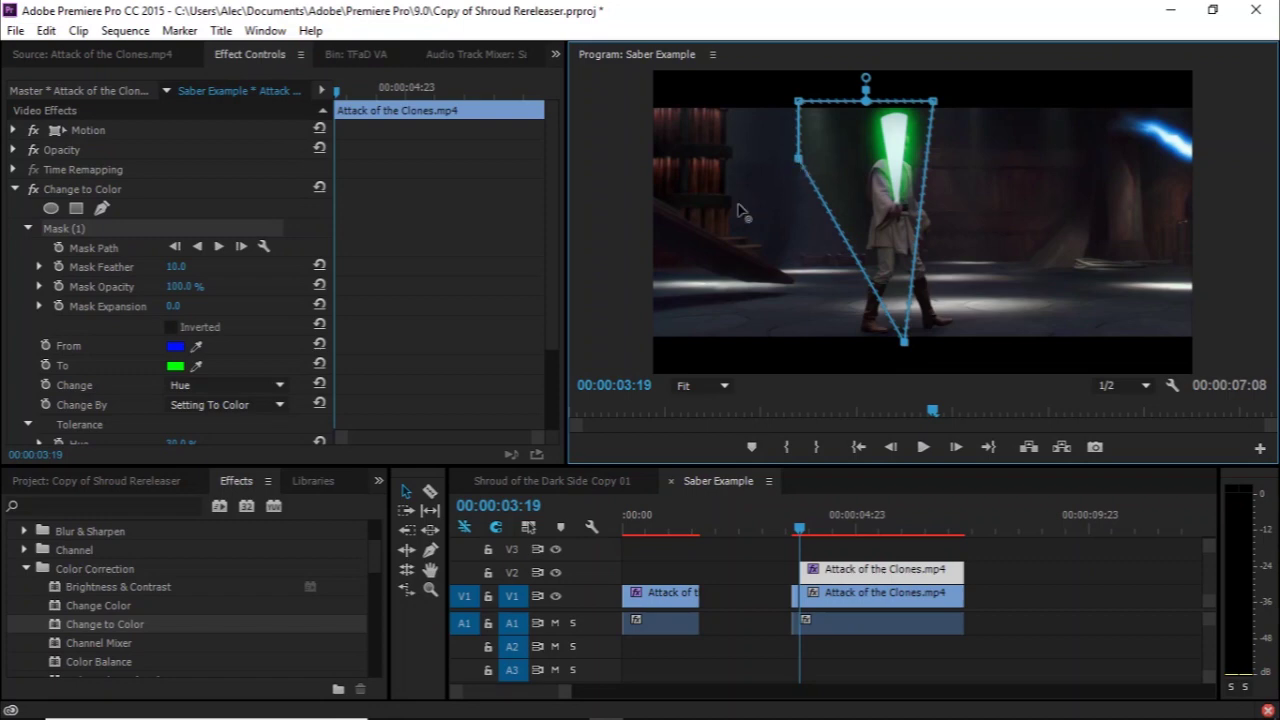
left_click_drag(797, 158, 626, 357)
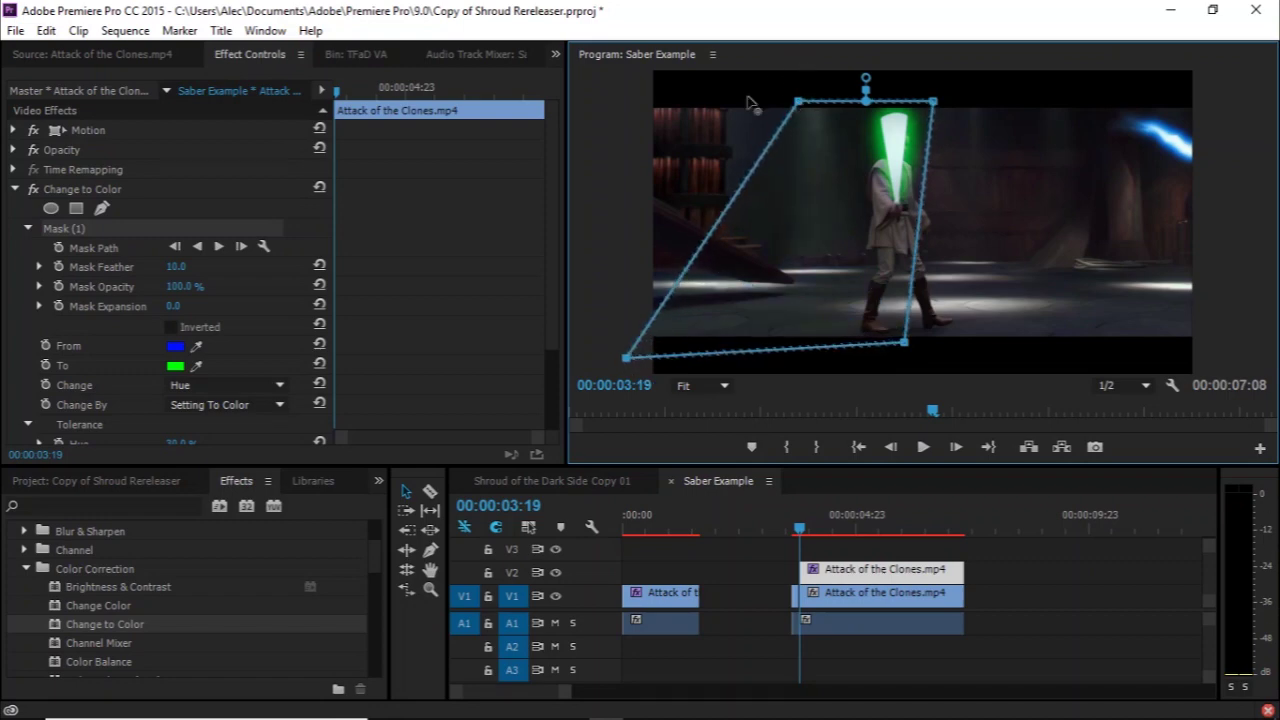
left_click_drag(797, 101, 634, 97)
left_click_drag(936, 102, 1098, 102)
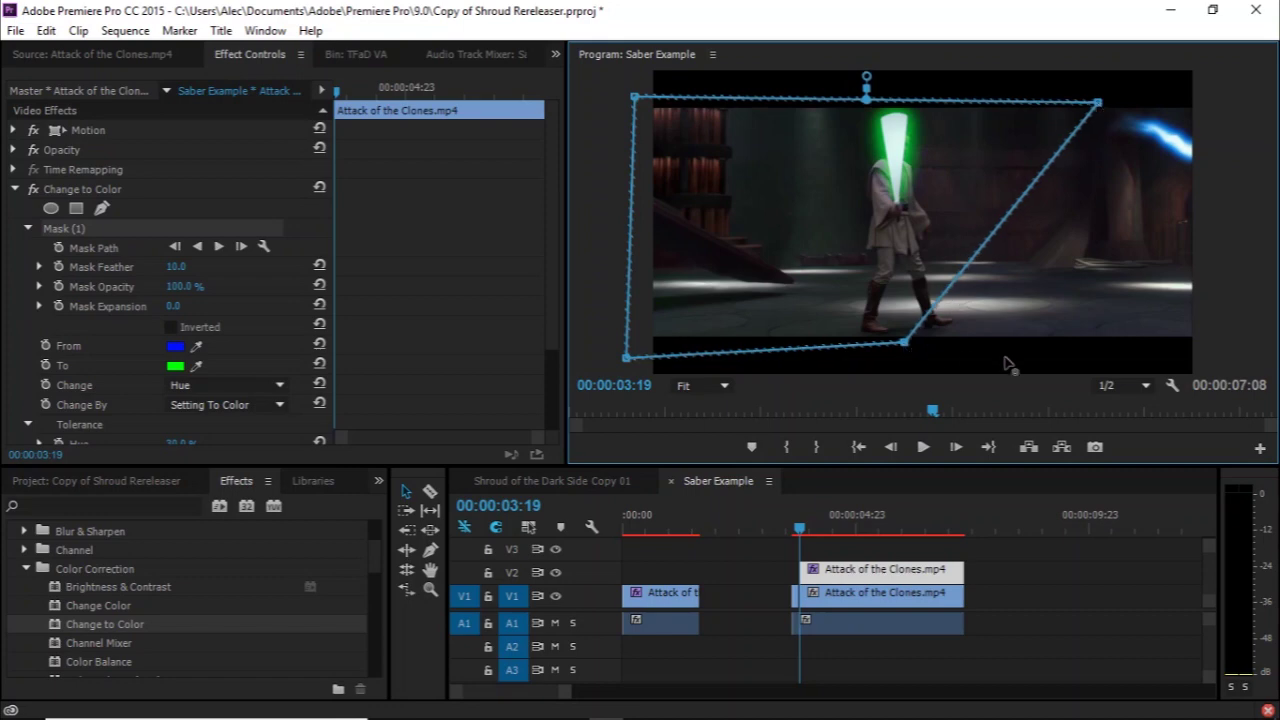
left_click_drag(1035, 363, 1145, 356)
Start keyframing the Mask Path at 00:00:03:19 and pull the mask's right edge inward at 00:00:03:20 to exclude the lightning
left_click(58, 247)
left_click(390, 182)
key("Right")
key("Right")
left_click(112, 229)
left_click_drag(1100, 102, 905, 98)
left_click_drag(1148, 354, 950, 350)
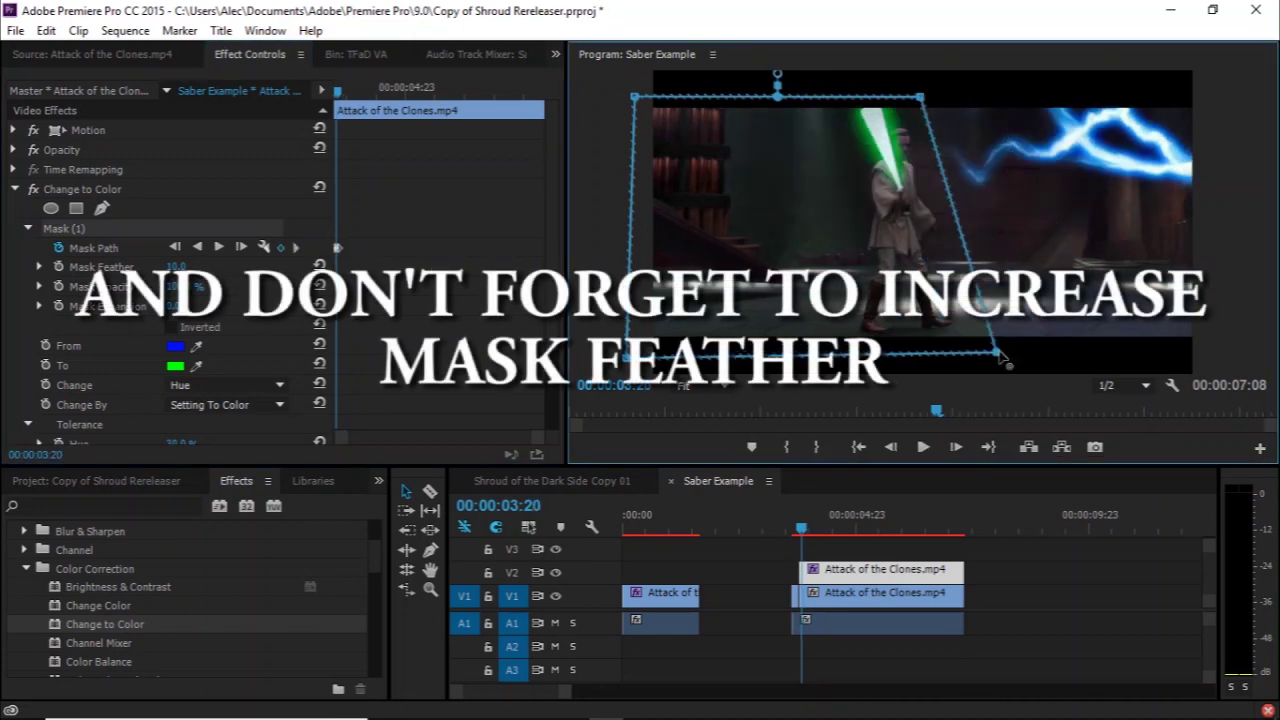
Adjust the mask's right-hand corners over the following frames to keep the edge between the lightsaber and the lightning
key("Right")
left_click_drag(905, 98, 918, 98)
left_click(480, 290)
key("Right")
left_click_drag(947, 347, 922, 349)
left_click_drag(918, 98, 922, 98)
left_click(446, 302)
key("Right")
key("Right")
key("Right")
Keyframe the mask's position and right edge at intervals through the clip up to 00:00:06:10, following the Jedi
left_click_drag(351, 92, 391, 100)
left_click(408, 92)
left_click(284, 228)
left_click(270, 228)
left_click_drag(775, 185, 787, 185)
left_click_drag(936, 98, 942, 97)
left_click_drag(935, 348, 919, 346)
left_click_drag(408, 92, 443, 92)
left_click_drag(775, 185, 782, 185)
left_click_drag(443, 92, 490, 109)
left_click_drag(954, 101, 966, 101)
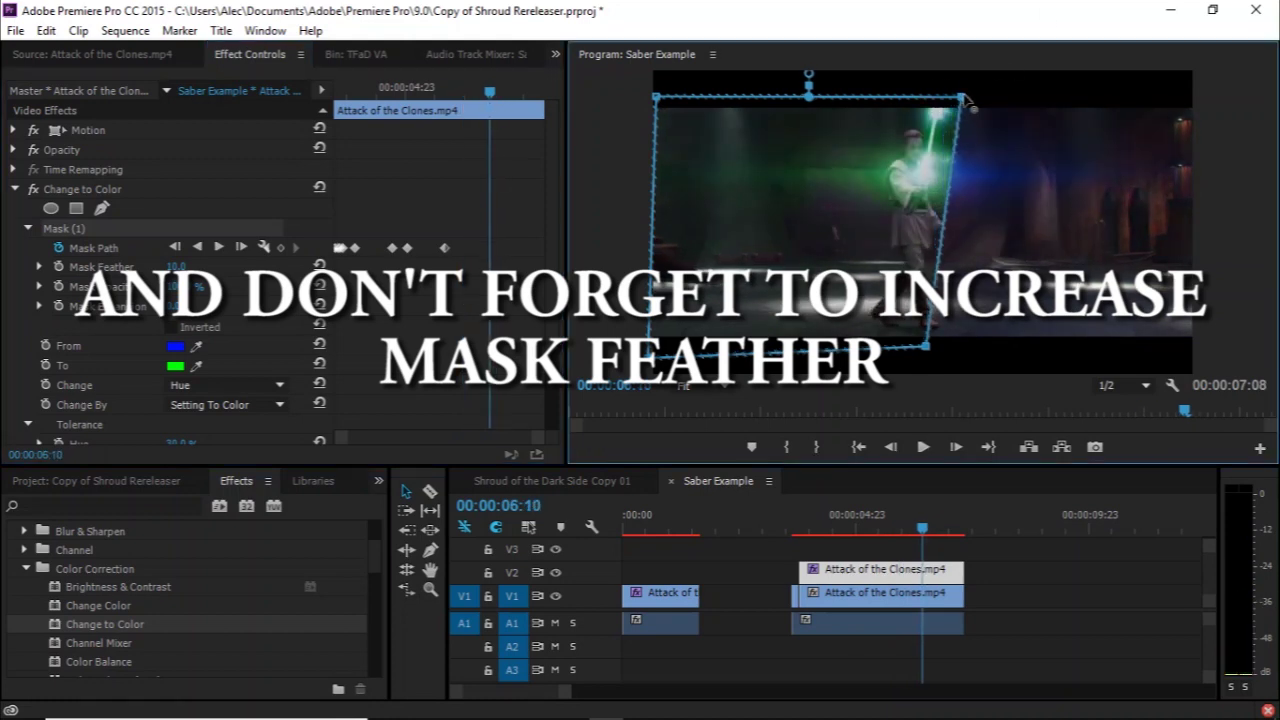
Split the V2 clip at 00:00:06:10 and play back the masked lightsaber against the lightning
left_click(922, 569, "ctrl")
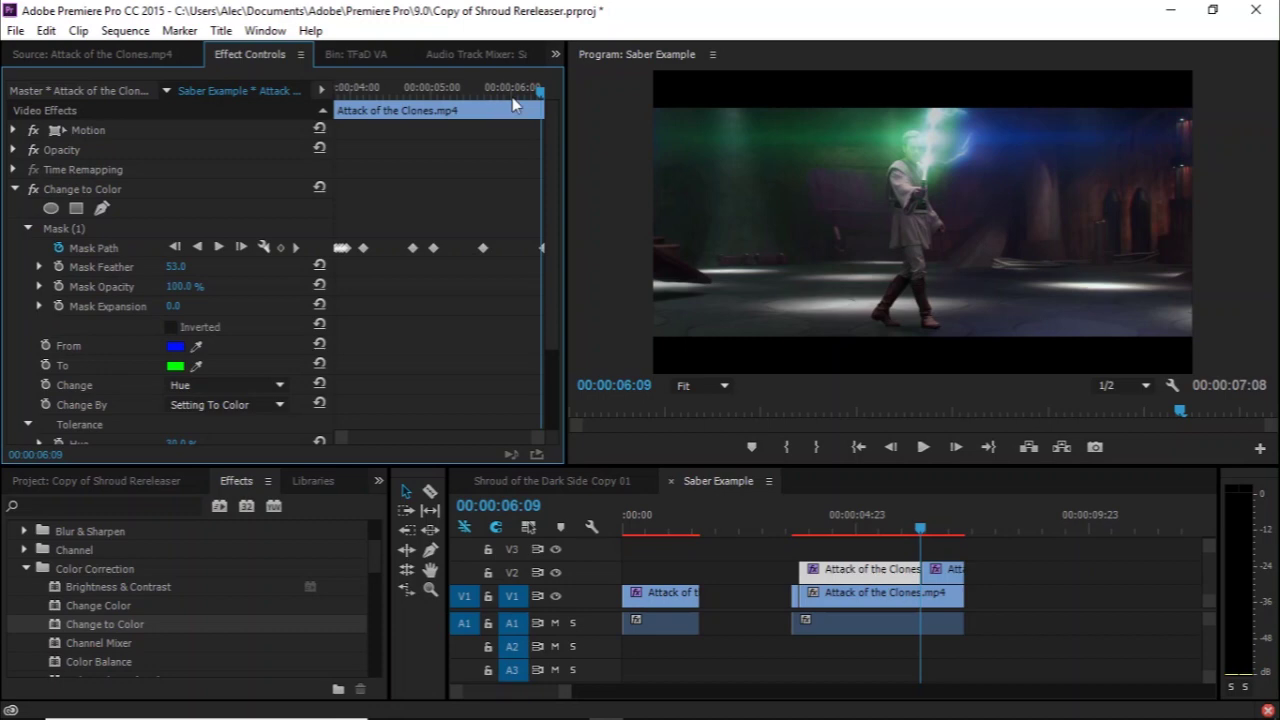
left_click_drag(512, 97, 212, 133)
key("space")
key("l")
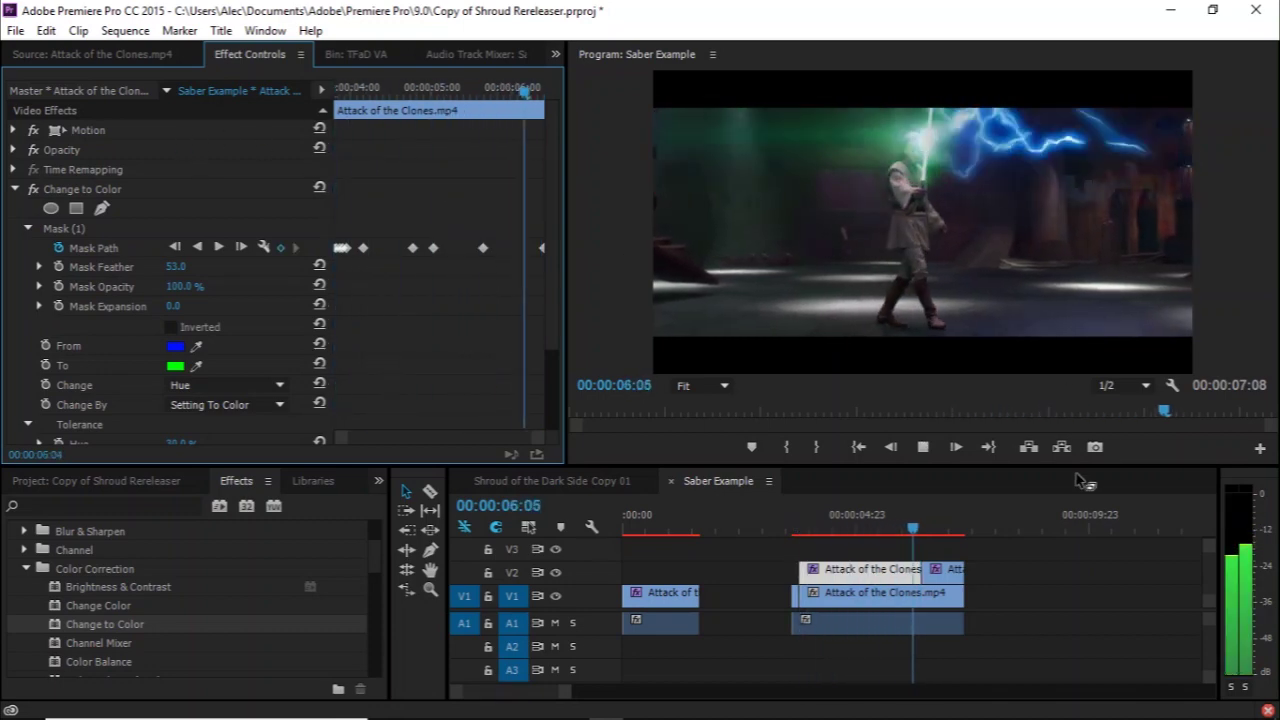
left_click(858, 550)
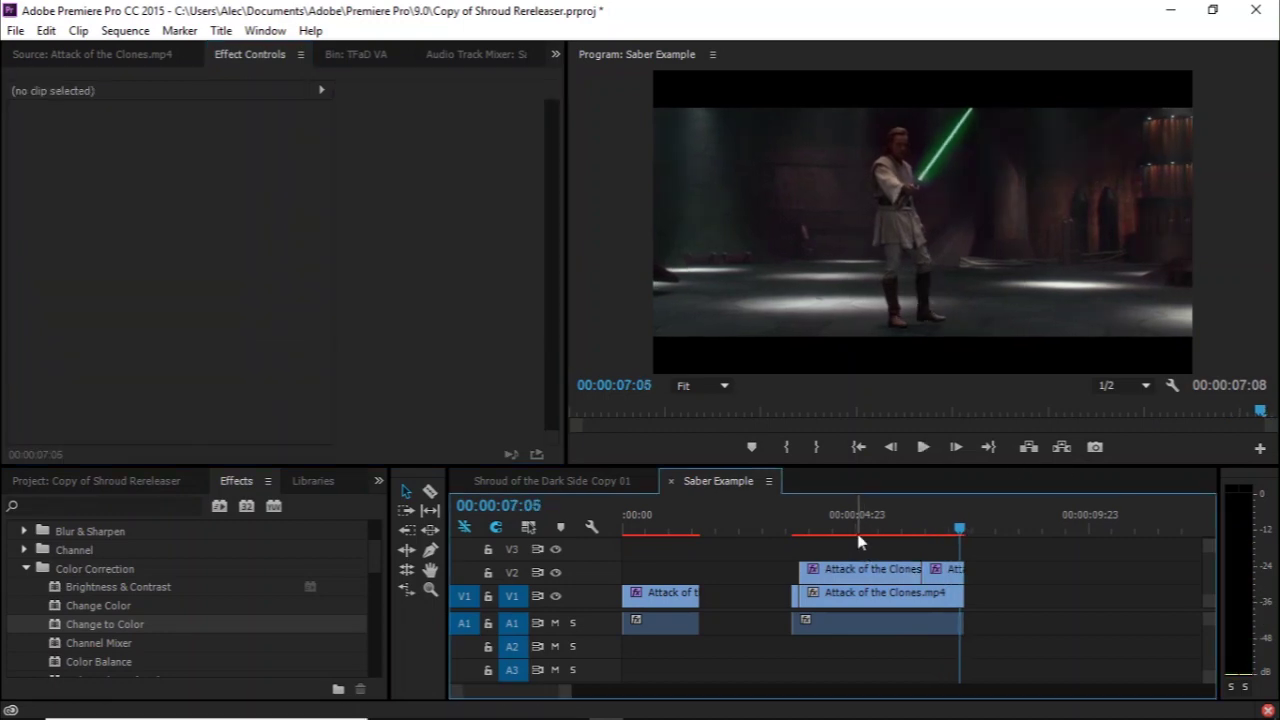
Delete the mask from the Change to Color effect on the longer V2 segment
left_click_drag(820, 529, 799, 530)
left_click(857, 580)
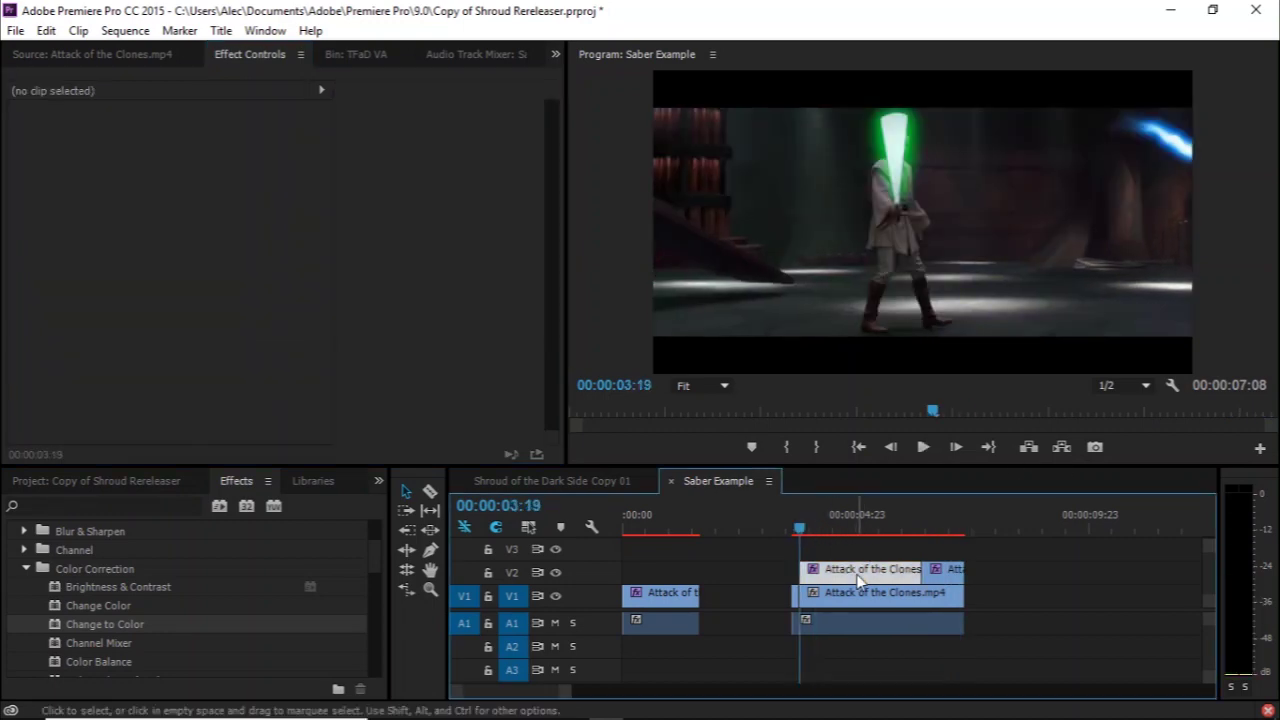
left_click_drag(955, 559, 908, 547)
left_click(942, 568)
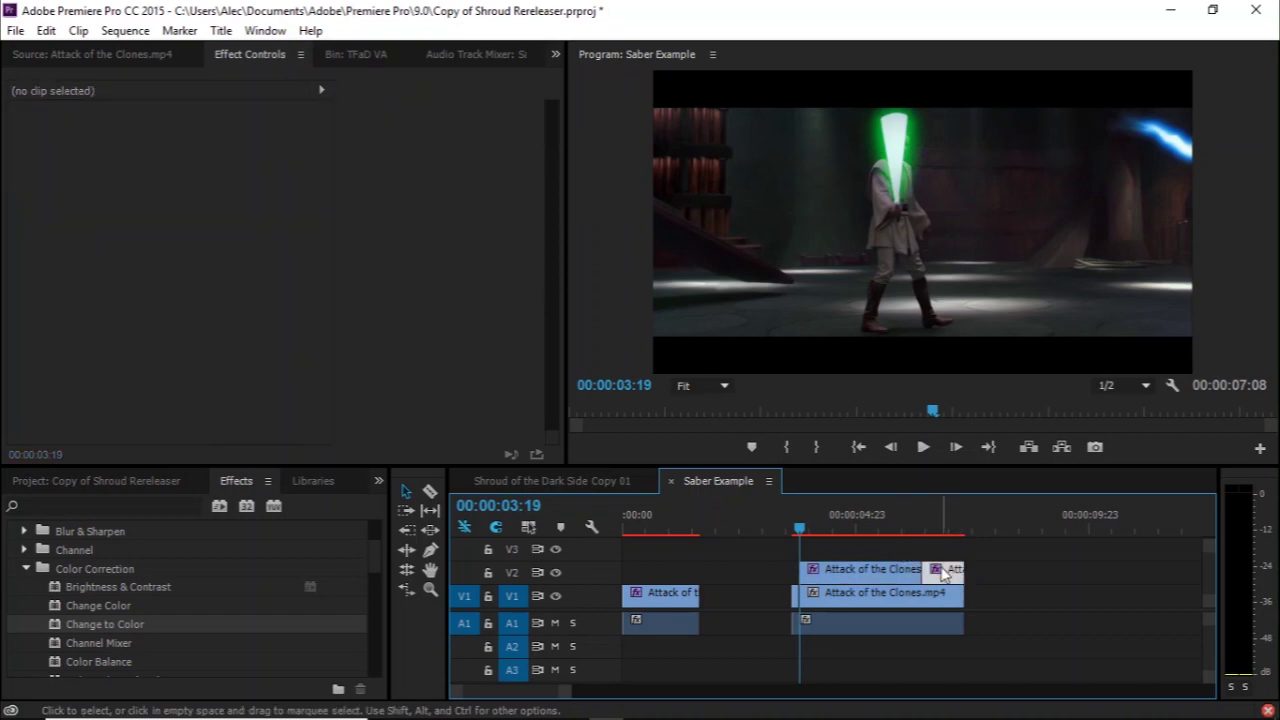
left_click(899, 572)
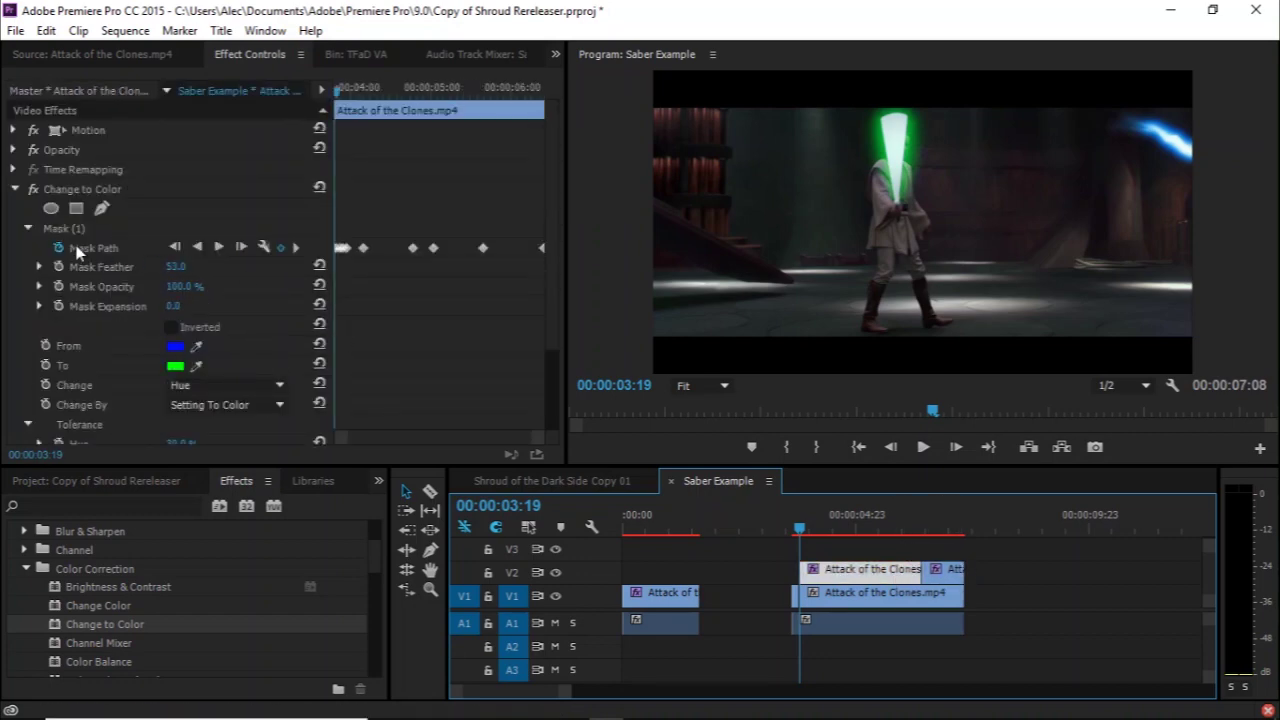
left_click(74, 232)
key("Delete")
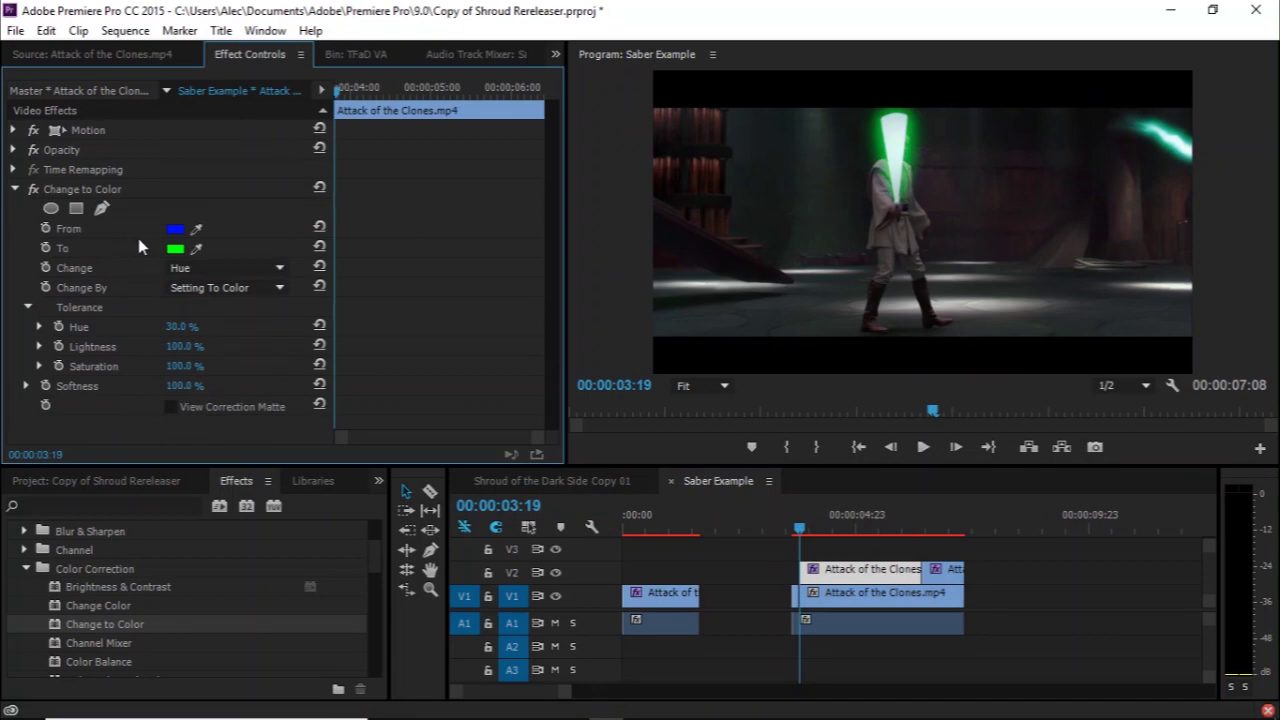
Apply Linear Wipe to the longer V2 segment with 52% Transition Completion, a 276° Wipe Angle and a Feather of 46
left_click(13, 190)
left_click(25, 568)
scroll(60, 590, "down", 1)
scroll(66, 585, "up", 3)
scroll(62, 572, "down", 4)
left_click(25, 644)
scroll(40, 640, "down", 1)
left_click_drag(70, 645, 114, 338)
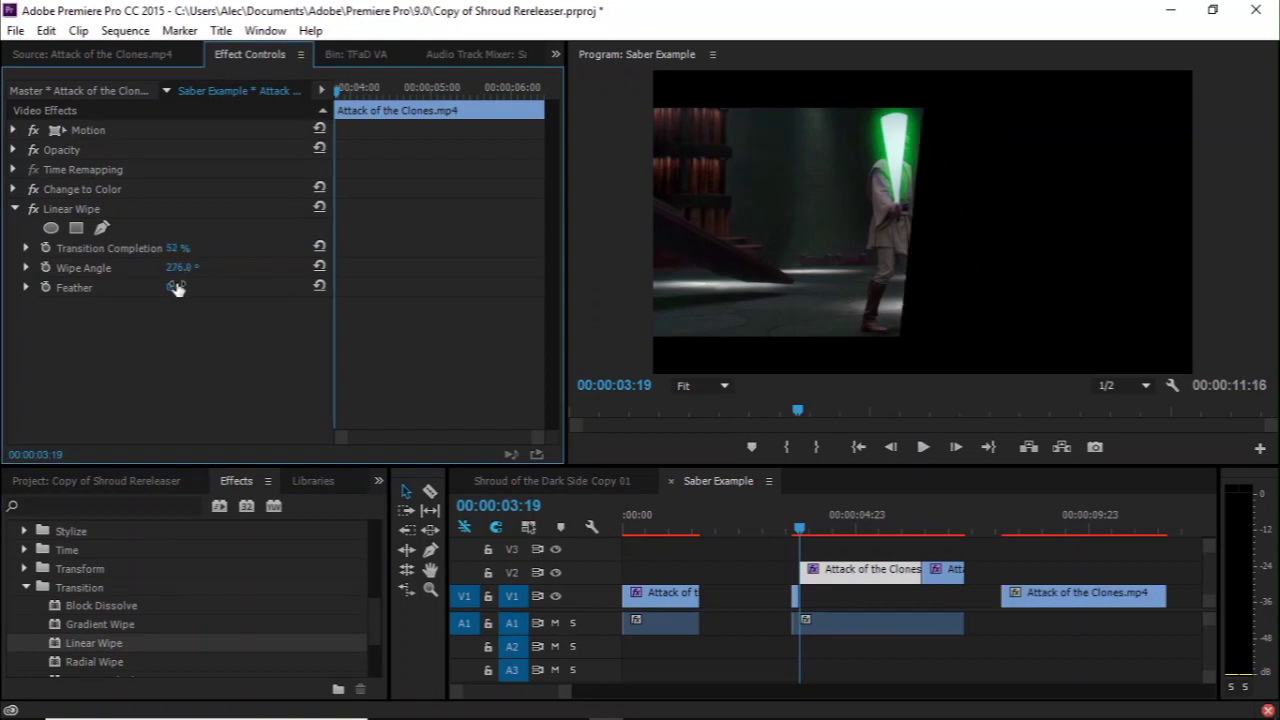
left_click_drag(177, 289, 221, 289)
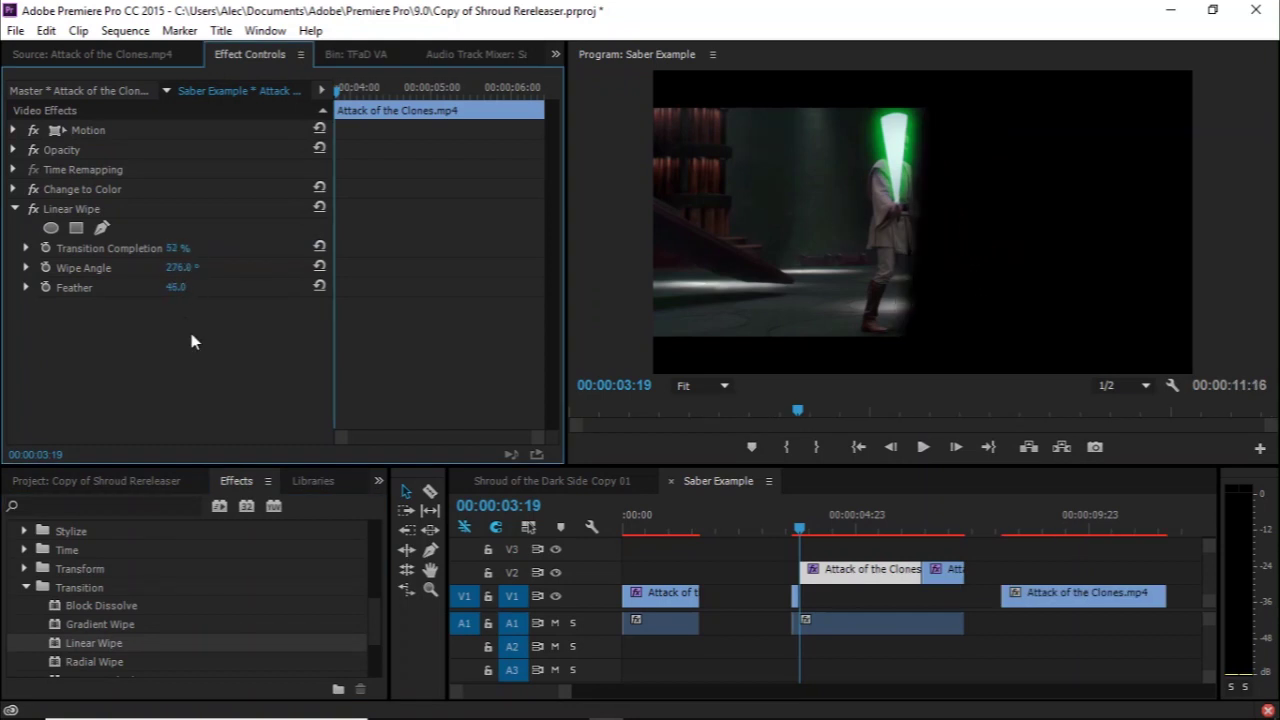
Enable Transition Completion keyframing at 00:00:03:19 and add a second keyframe further along, while following the Jedi's position through the segment
key("Right")
key("Right")
key("Right")
key("Right")
key("Right")
key("Right")
key("Right")
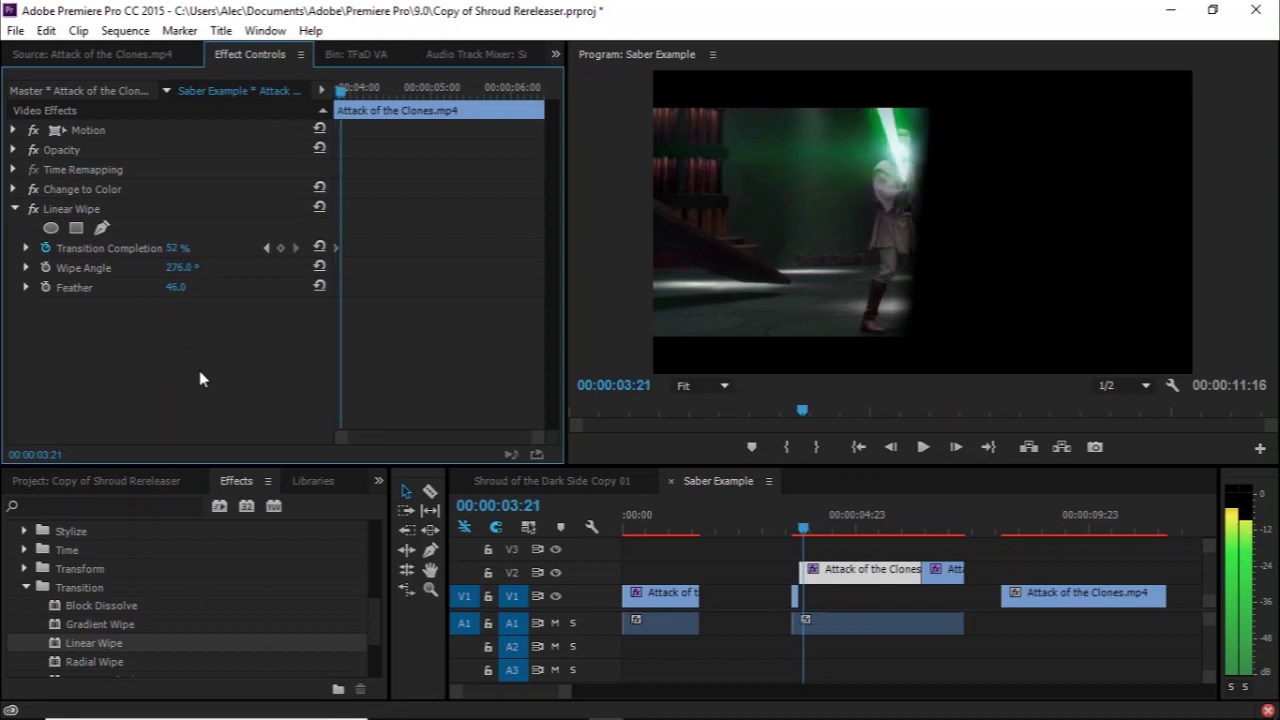
key("Right")
key("Right")
key("Right")
key("Right")
key("Right")
key("Right")
key("Right")
key("Right")
key("Right")
key("Right")
key("Right")
key("Right")
key("Right")
key("Right")
key("Right")
key("Right")
key("Right")
key("Right")
key("Right")
key("Right")
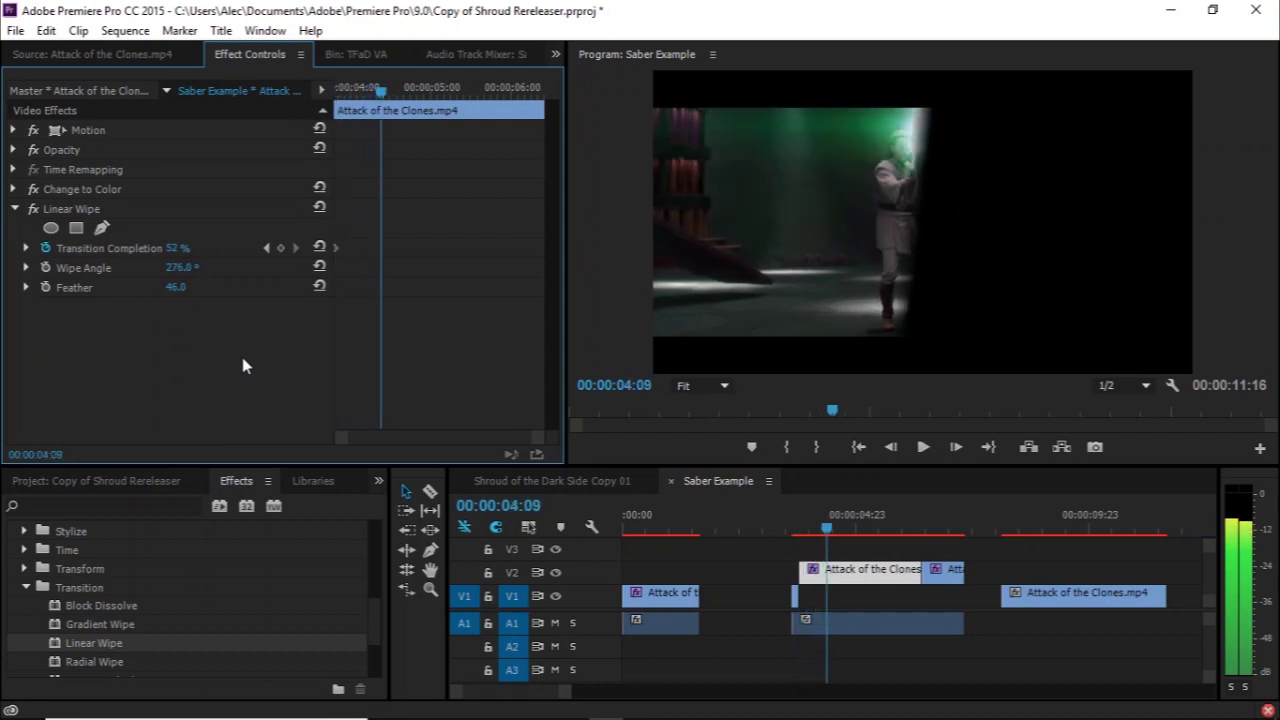
key("Left")
key("Left")
key("Left")
key("Left")
key("Left")
key("Left")
key("Left")
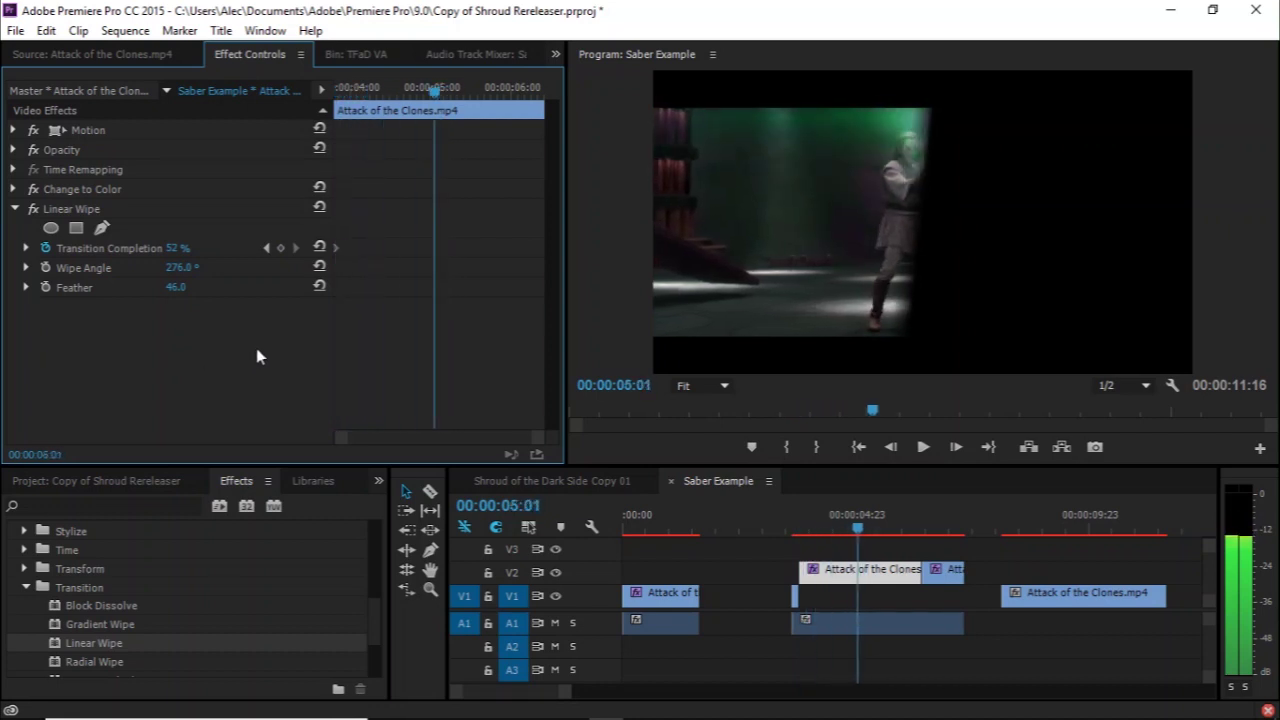
left_click(280, 247)
Lower the Linear Wipe's Transition Completion at 00:00:05:04 so the wipe edge follows the Jedi
key("Right")
key("Right")
key("Right")
key("Right")
key("Right")
key("Right")
key("Right")
key("Right")
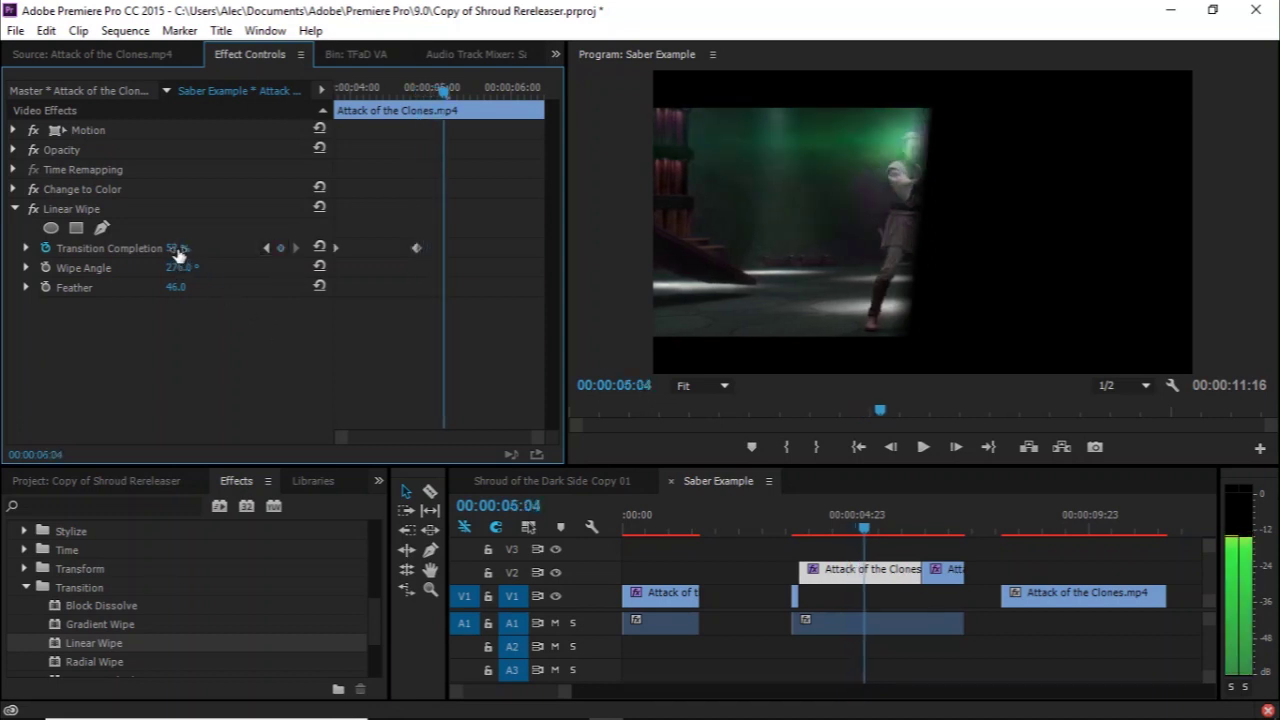
mouse_move(176, 248)
left_mouse_down()
mouse_move(204, 248)
mouse_move(170, 247)
left_mouse_up()
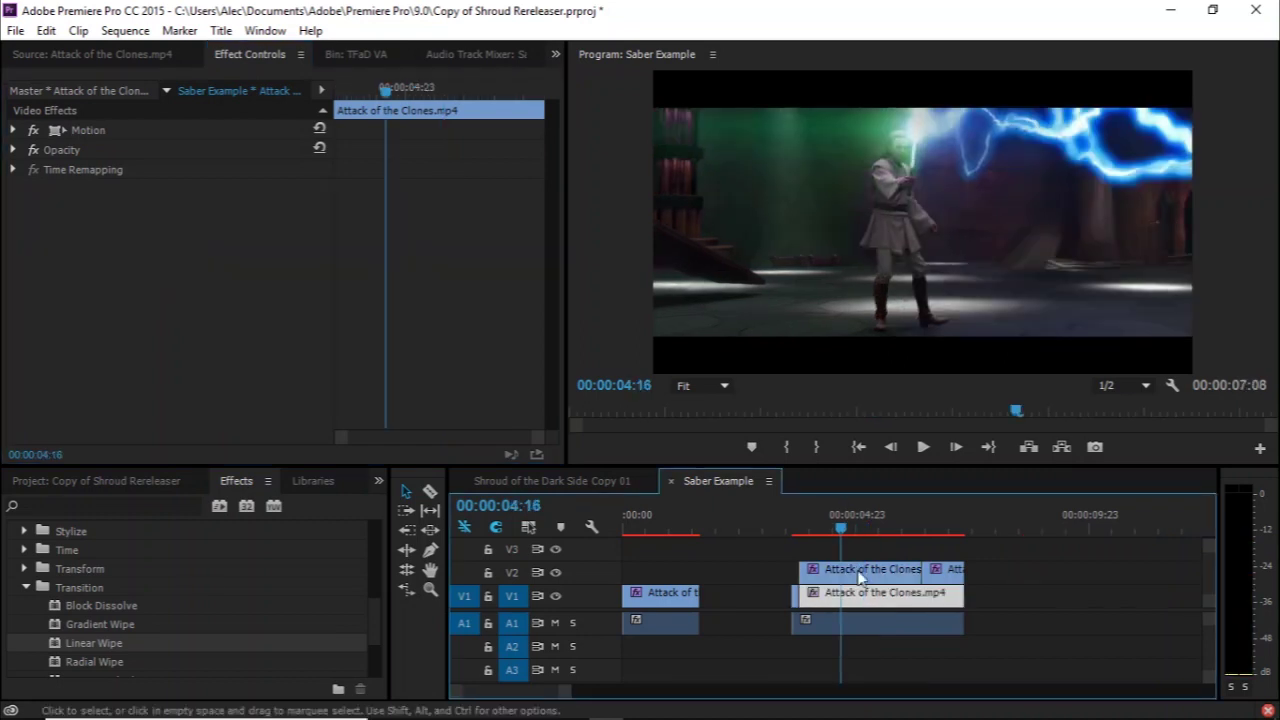
Play back the second clip with its isolated green lightsaber and save the project
left_click_drag(815, 528, 789, 528)
key("space")
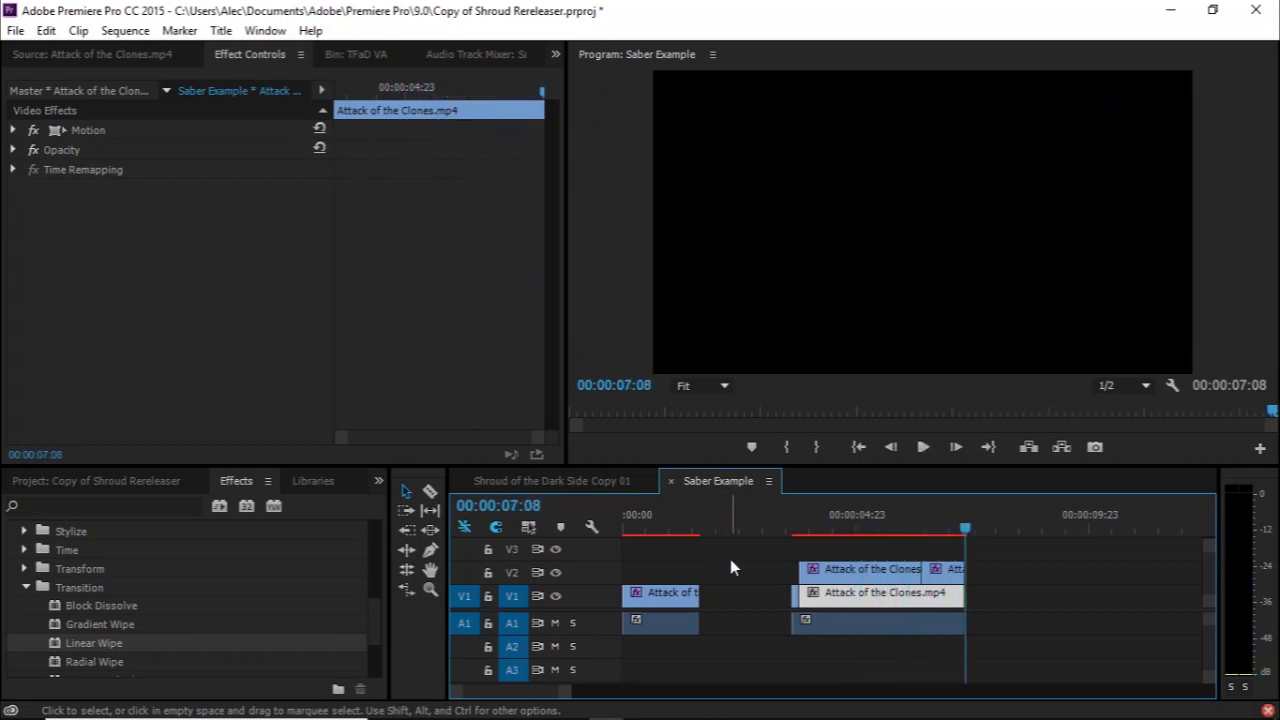
left_click(1029, 641)
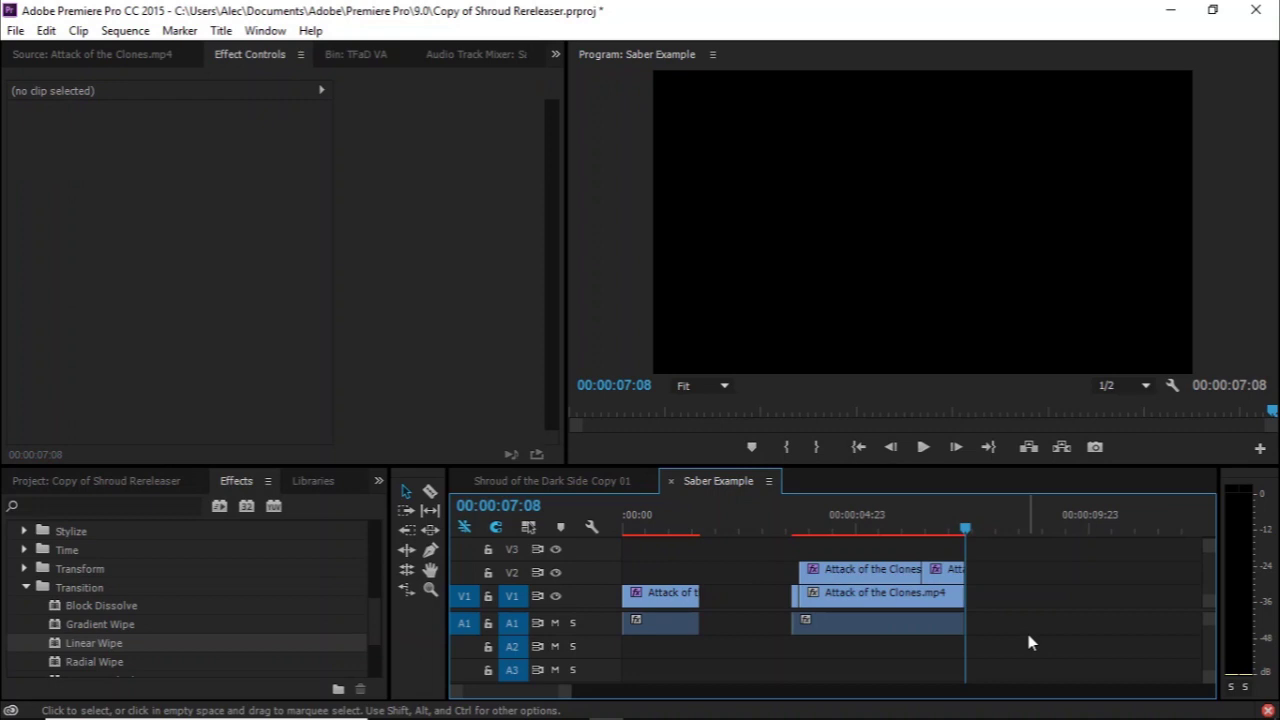
key("ctrl+s")
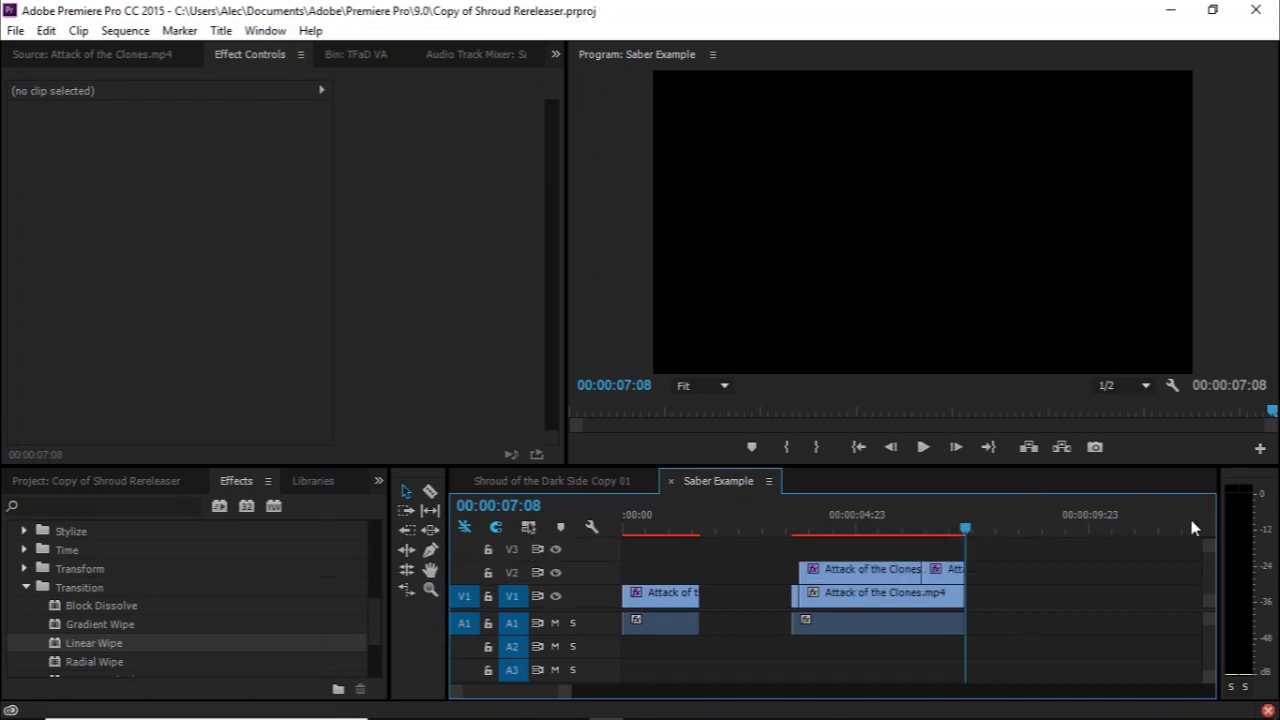
Open the Shroud of the Dark Side Copy 01 sequence and view the lightsaber scene starting at 01:17:53:01
left_click(581, 480)
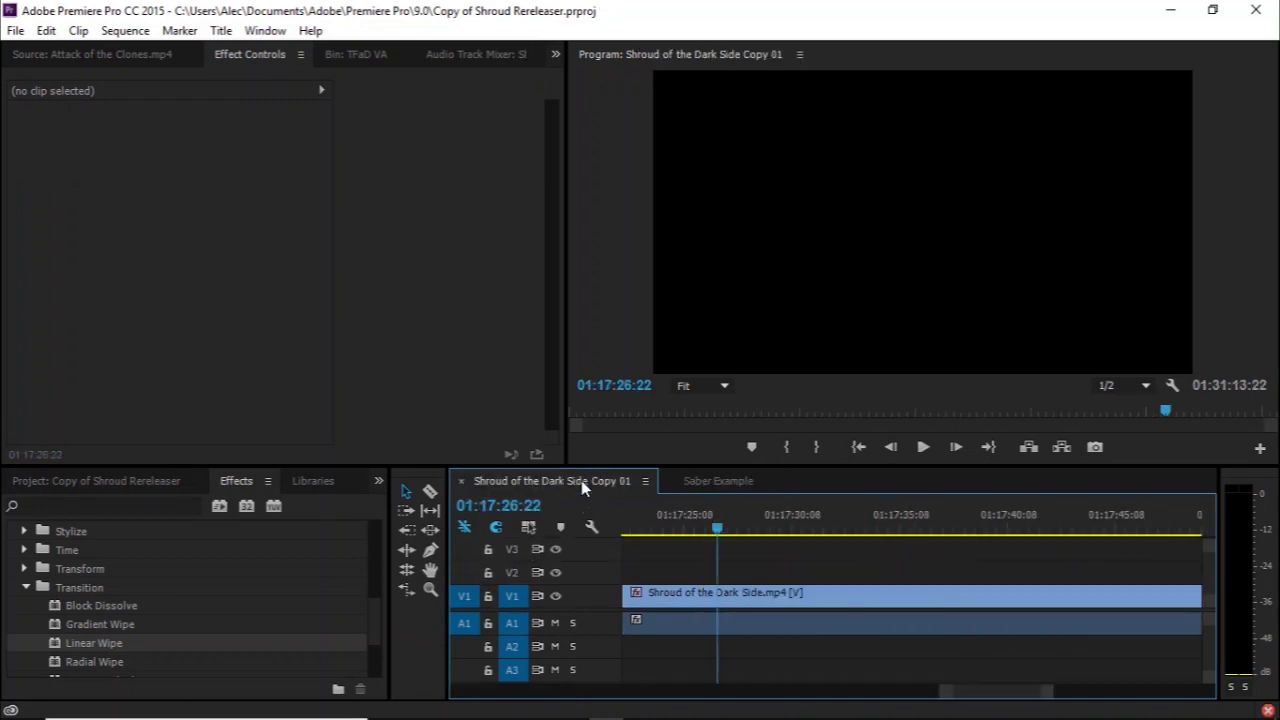
key("Down")
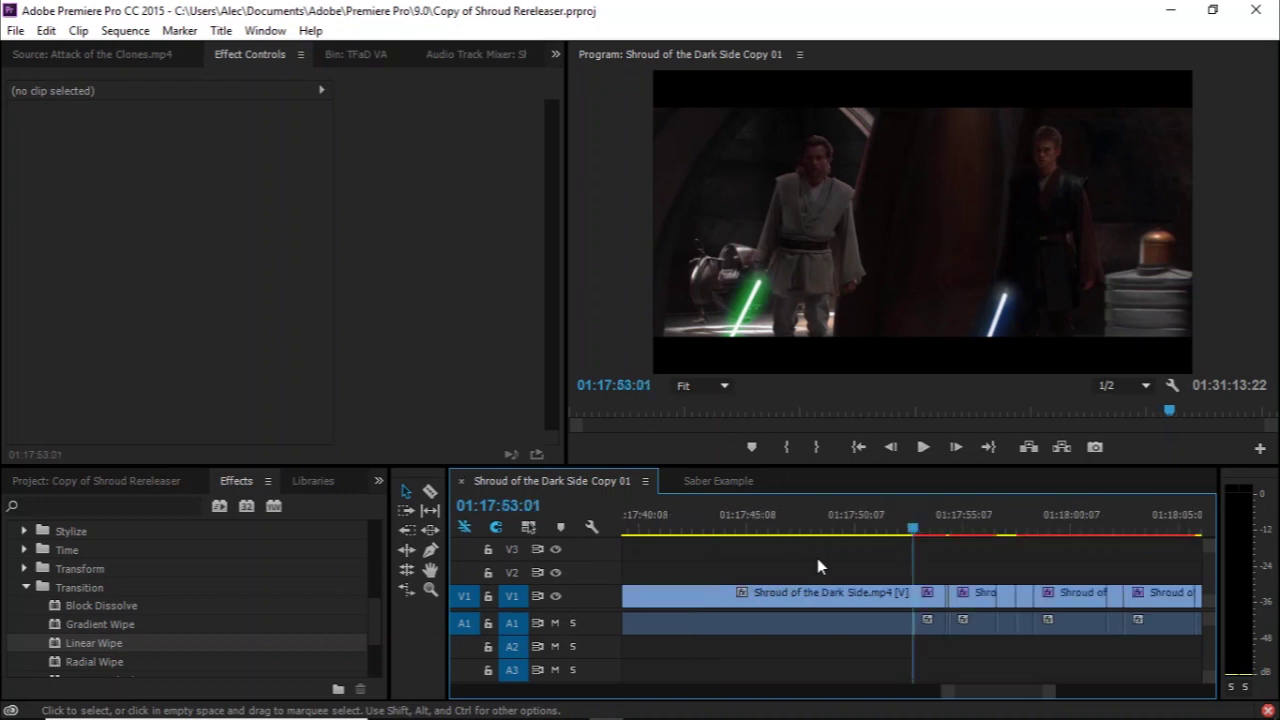
key("space")
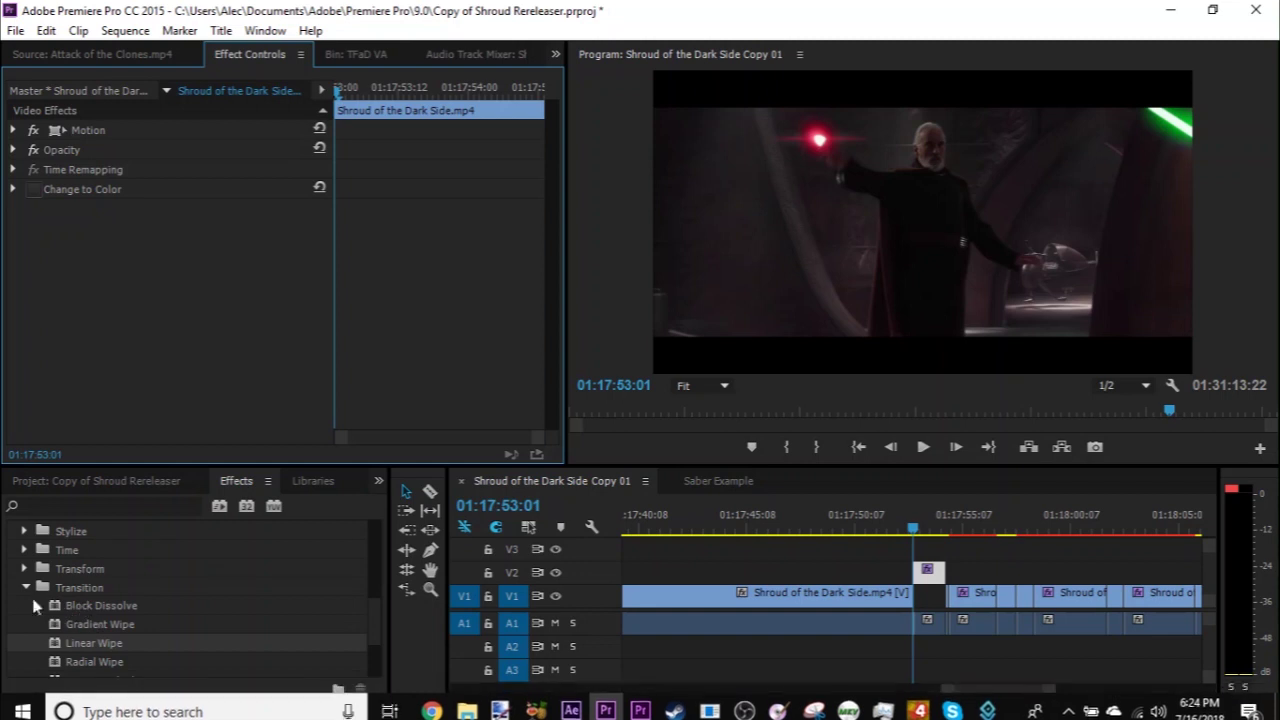
Add a second Change to Color effect to the V2 clip, changing red to yellow by Hue with all tolerances at 100%
left_click(26, 587)
scroll(30, 590, "up", 3)
key("ctrl+v")
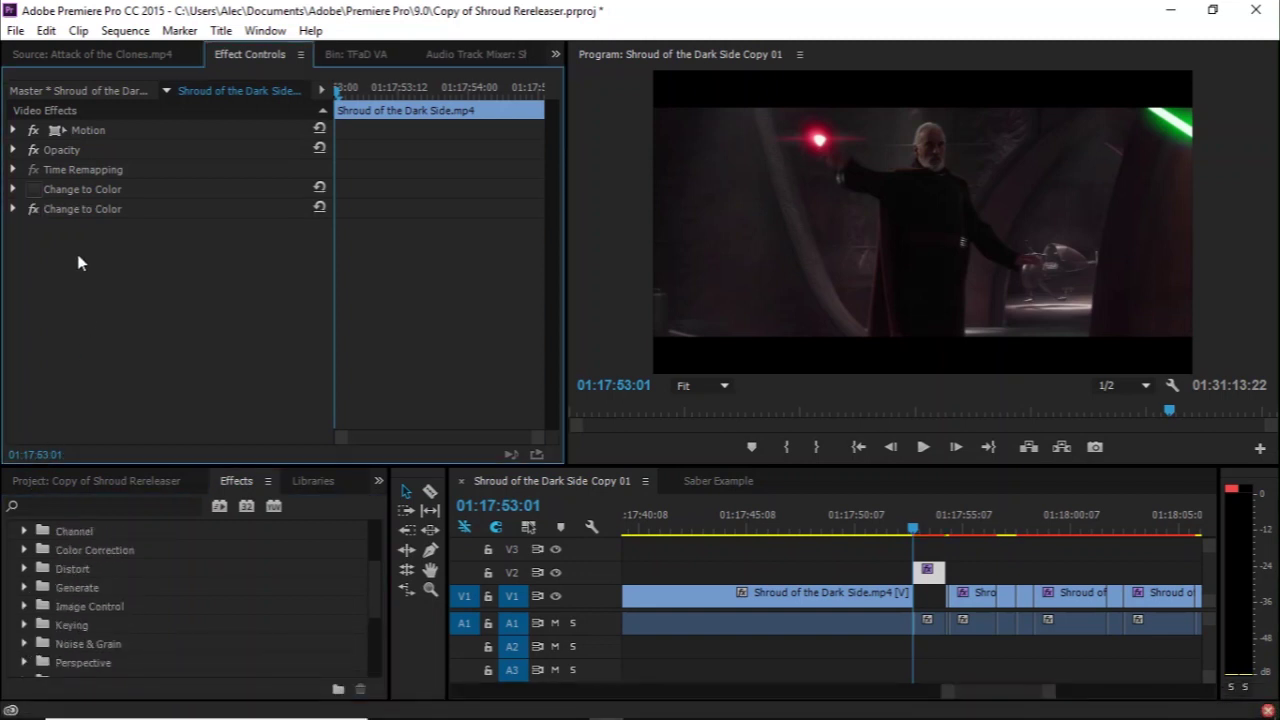
left_click(13, 190)
left_click(13, 190)
left_click(13, 190)
left_click(13, 190)
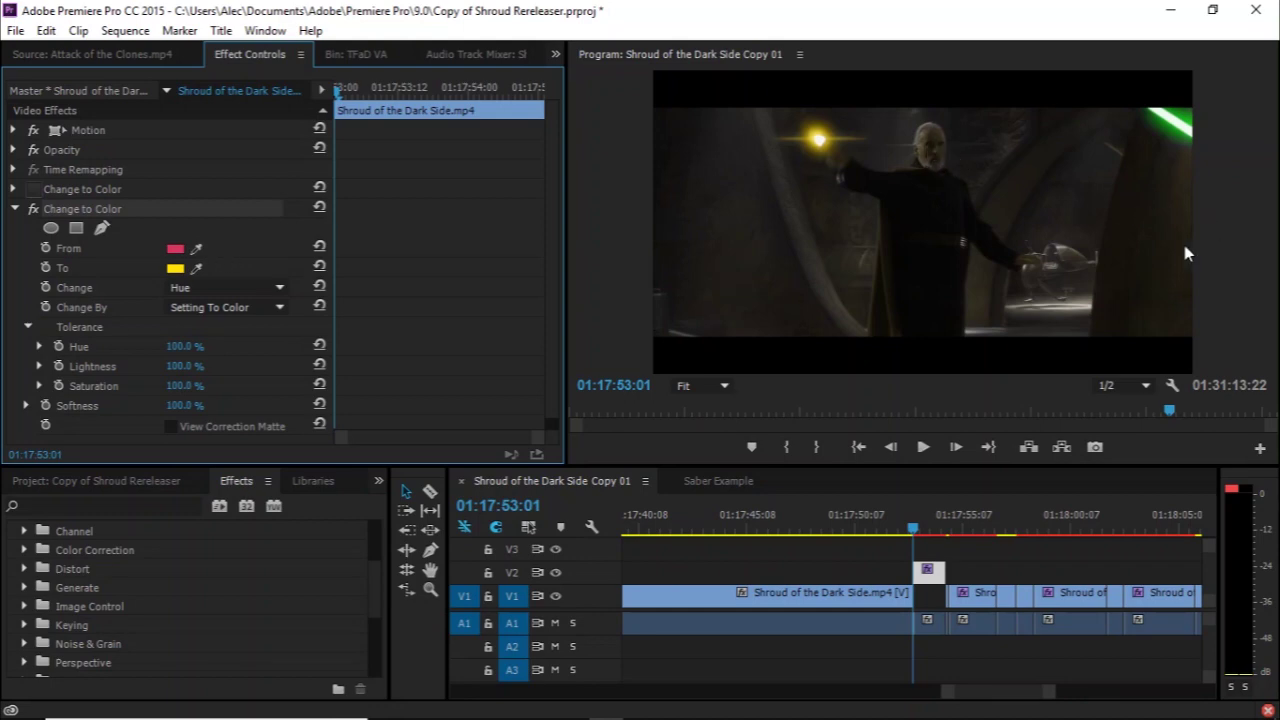
Add a four-point mask to the second Change to Color effect and move its corners around the raised red blade
left_click(77, 228)
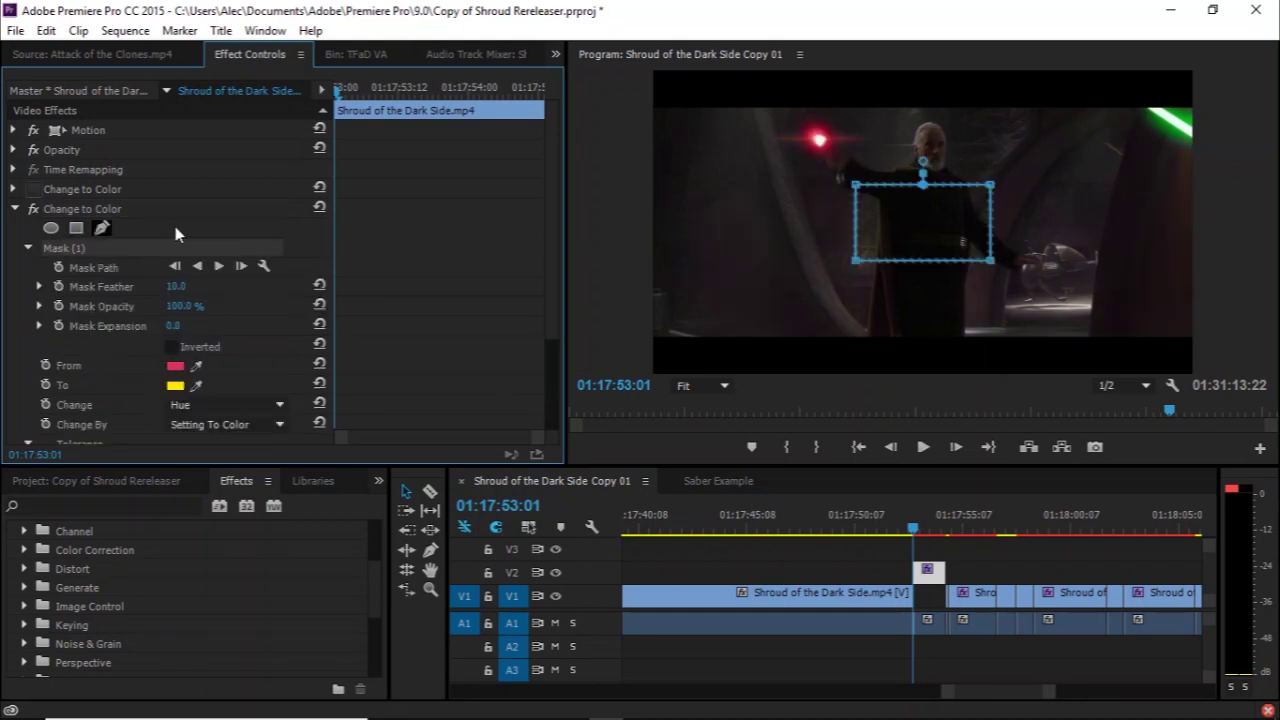
left_click(931, 248)
left_click_drag(932, 248, 925, 249)
left_click_drag(999, 269, 950, 300)
left_click_drag(899, 244, 830, 204)
left_click_drag(767, 167, 778, 136)
left_click_drag(873, 251, 836, 177)
left_click_drag(920, 192, 886, 151)
Start keyframing the Mask Path at 01:17:53:01 and reshape the mask around the lowered red blade at 01:17:53:05
left_click(60, 268)
left_click(380, 167)
key("Right")
key("Right")
key("Right")
key("Right")
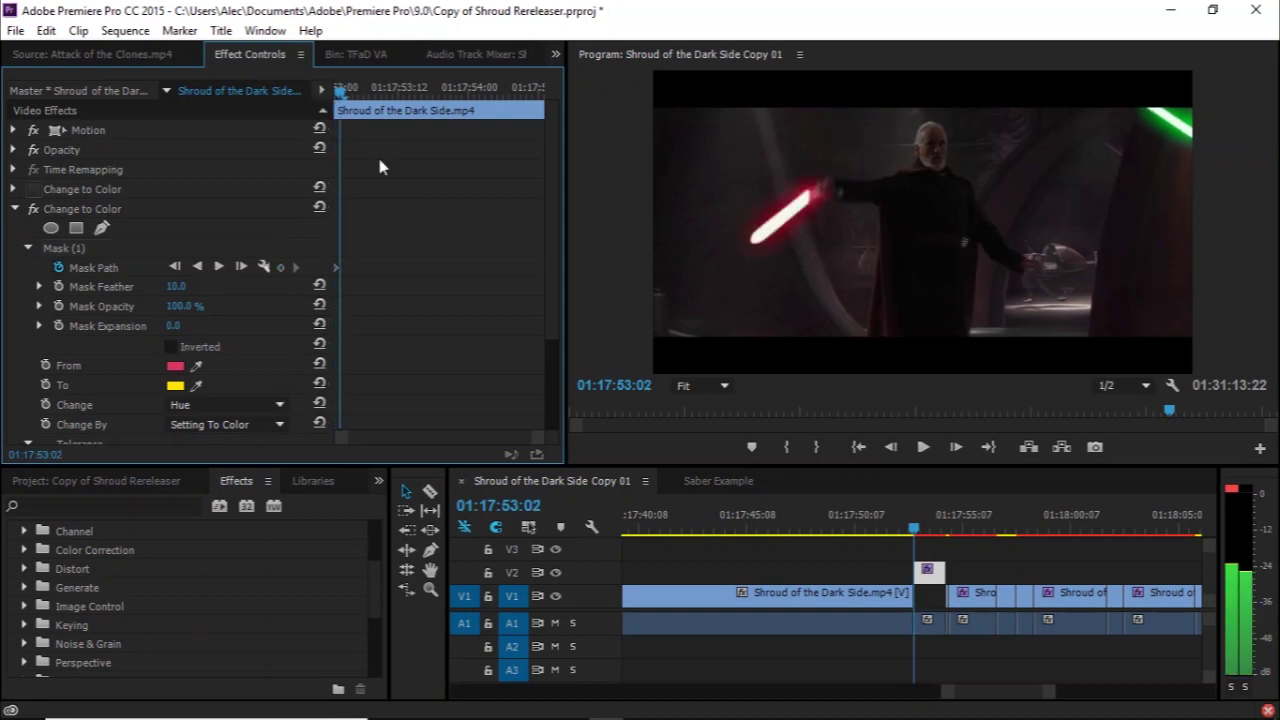
left_click(104, 250)
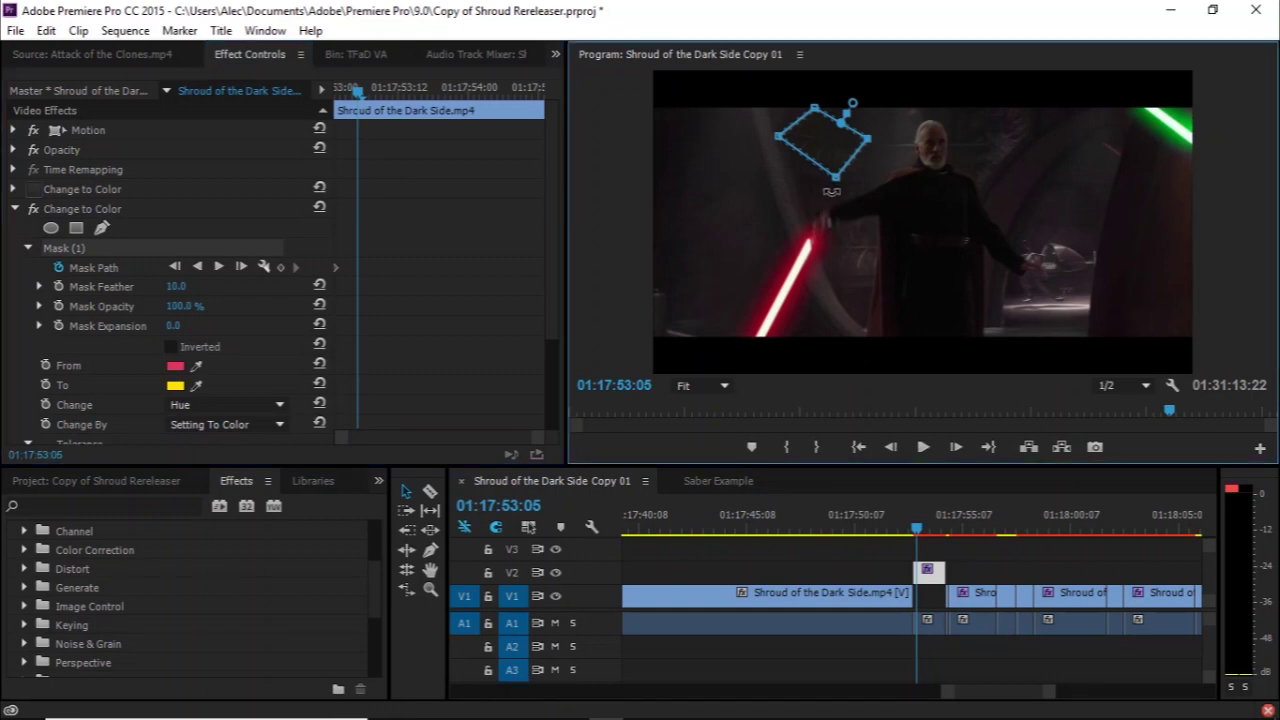
left_click_drag(842, 192, 885, 123)
left_click_drag(820, 198, 818, 244)
left_click_drag(799, 293, 785, 362)
left_click_drag(771, 258, 706, 357)
Return to 01:17:53:03 and extend the mask's lower-left corner outward to enclose the red blade's tip
left_click(518, 183)
key("Left")
key("Left")
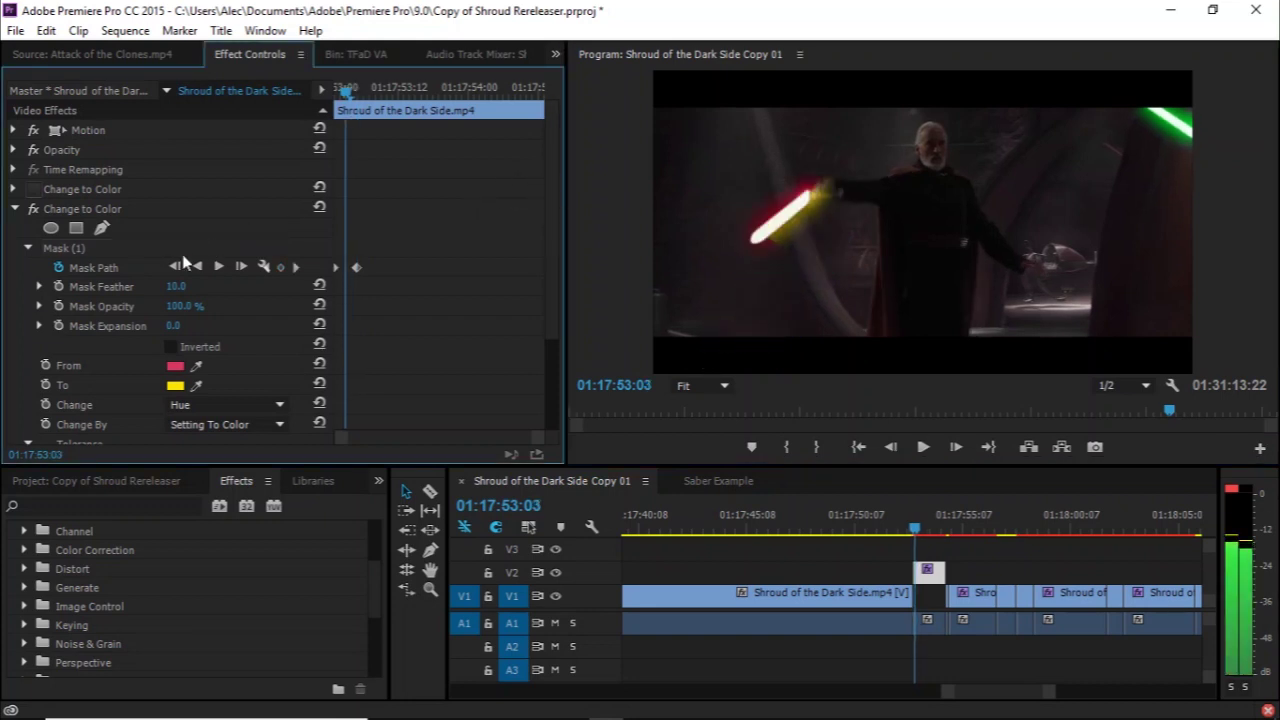
left_click(168, 248)
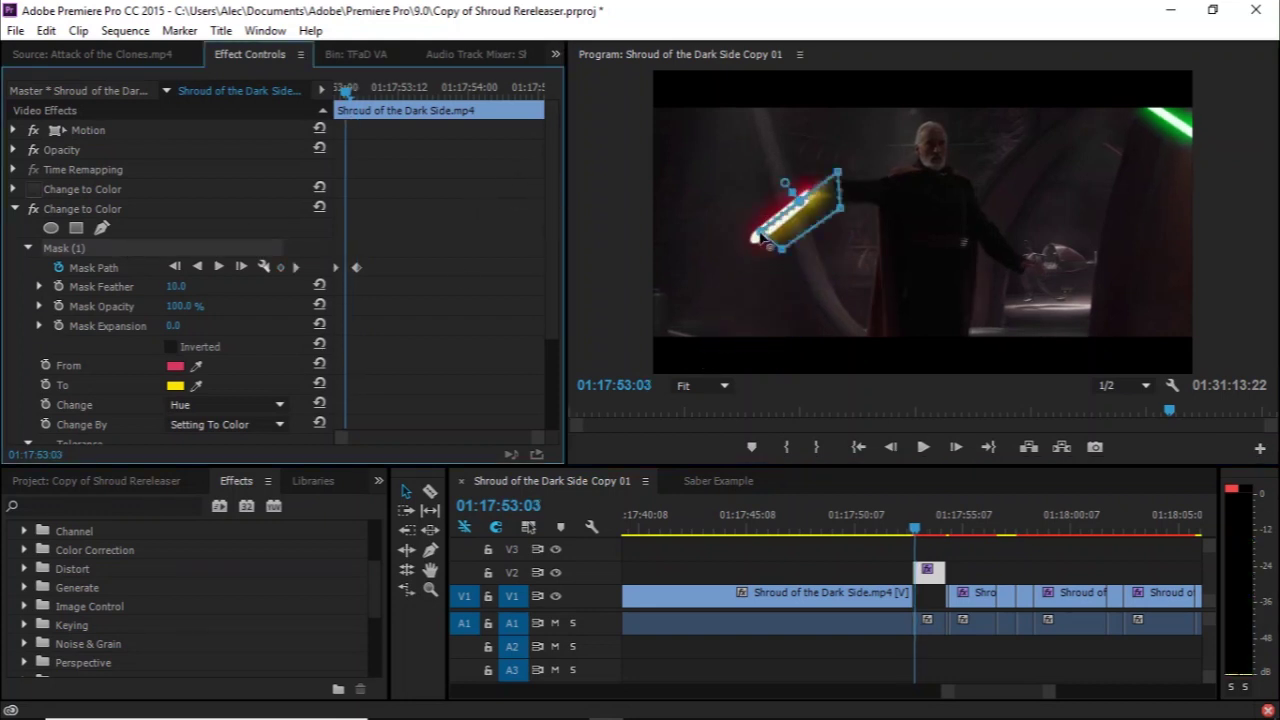
left_click_drag(758, 236, 720, 238)
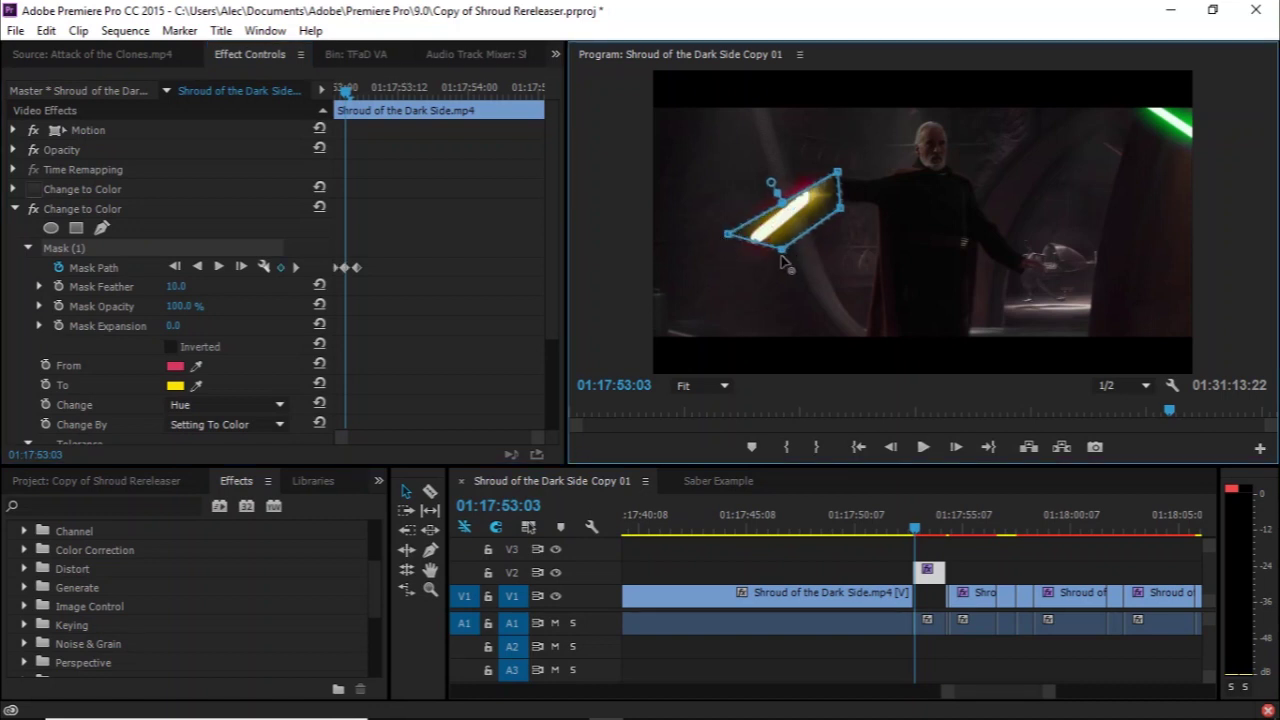
key("Left")
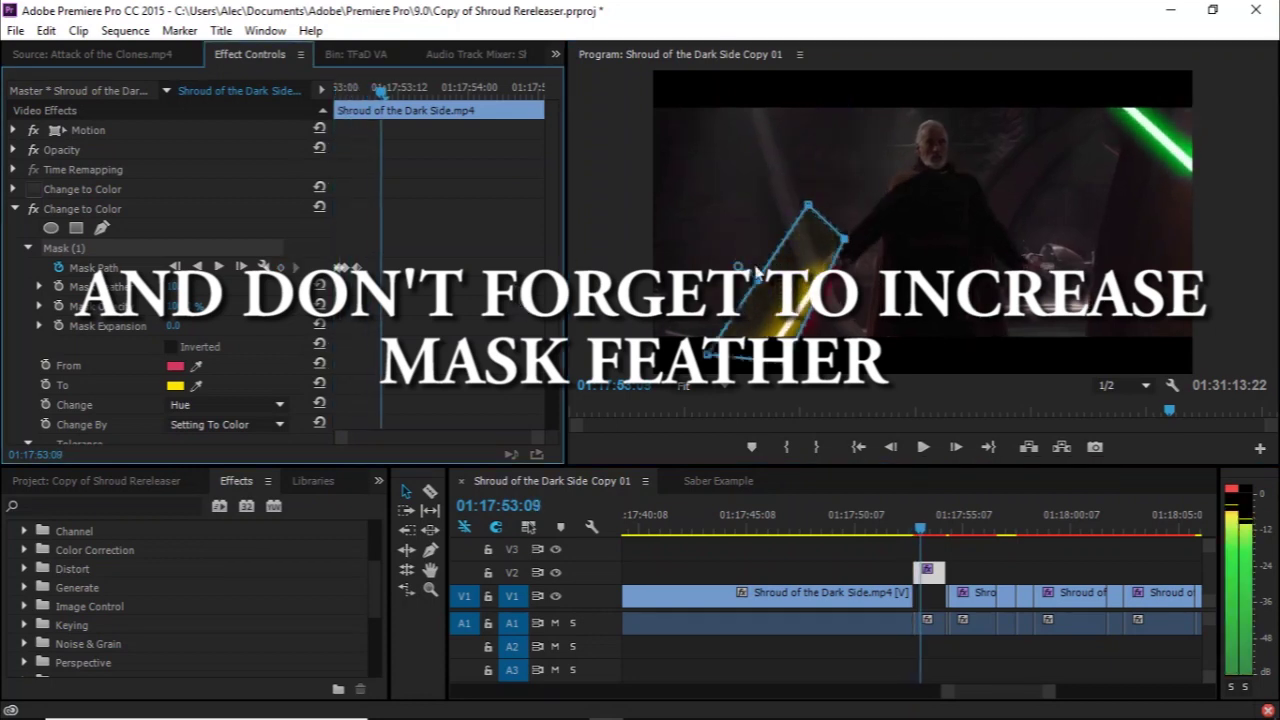
Keyframe the mask to follow the blade from 01:17:53:09 through the end of the V2 clip, and increase its Mask Feather
left_click_drag(757, 273, 770, 295)
left_click_drag(381, 92, 445, 92)
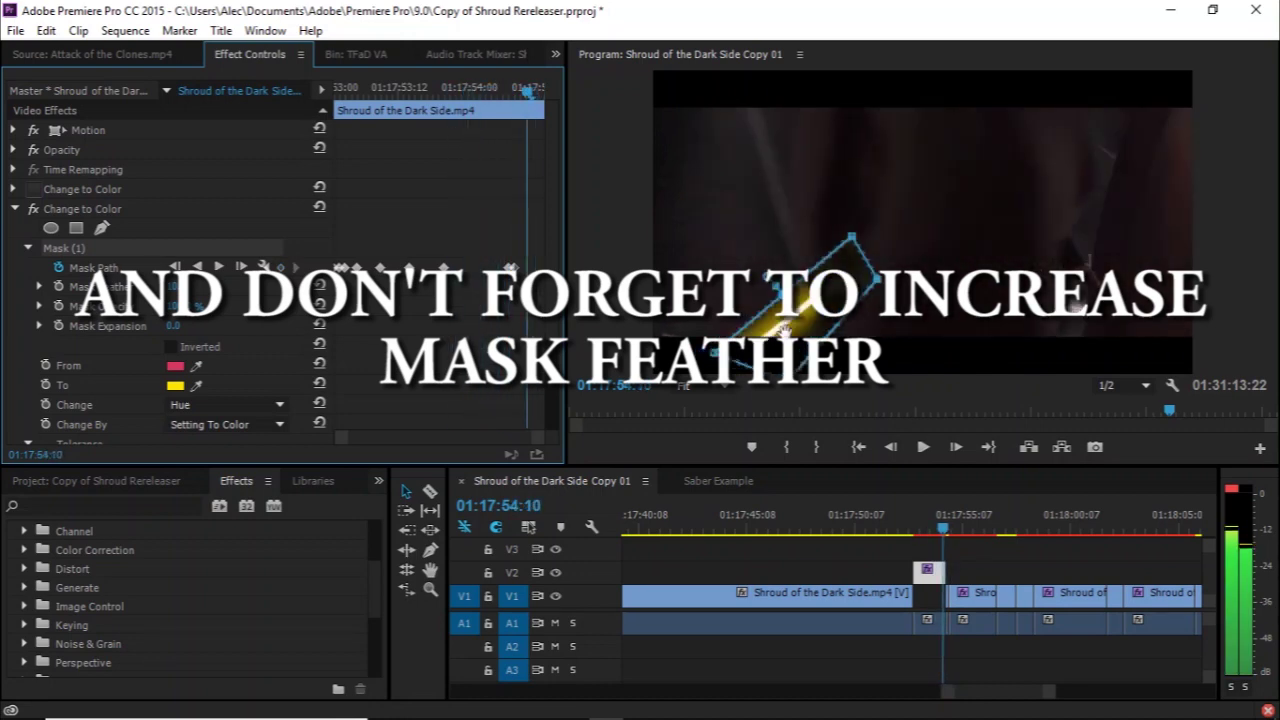
left_click_drag(879, 281, 770, 355)
key("Right")
key("Right")
left_click(94, 254)
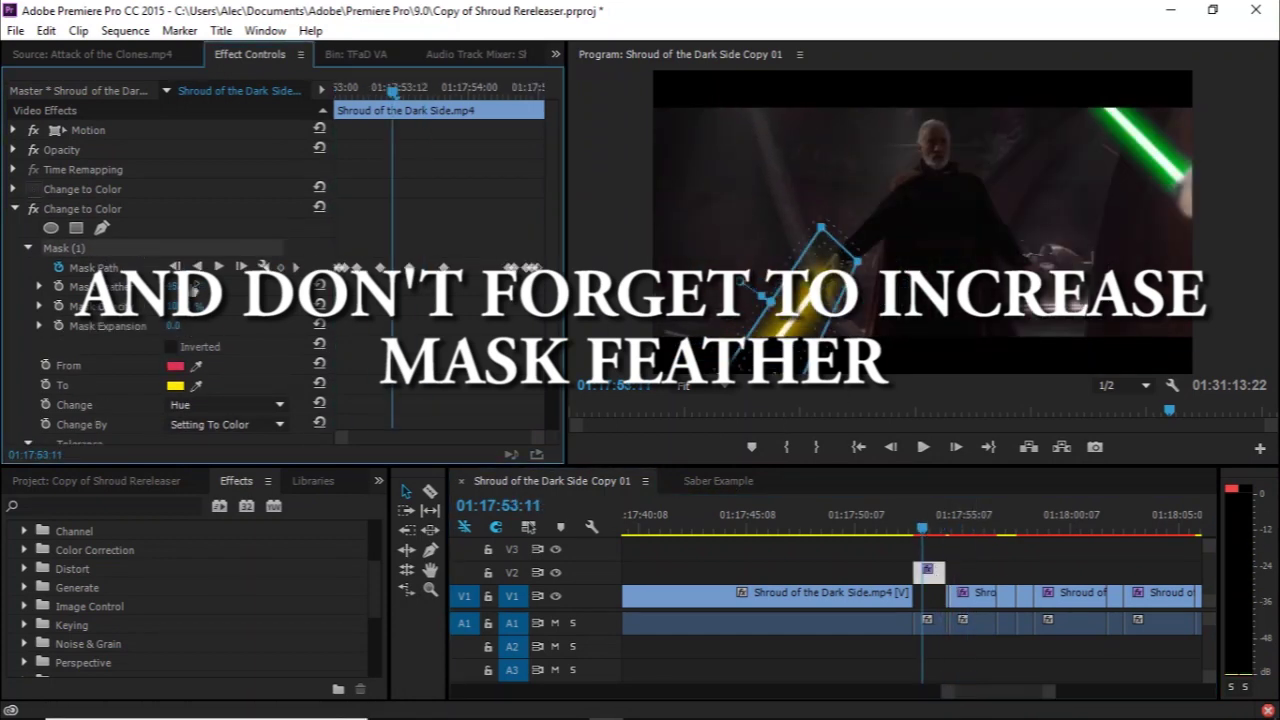
Play the V2 clip from its start to check the yellow blade against the animated mask
left_click_drag(392, 92, 323, 114)
left_click(988, 569)
key("space")
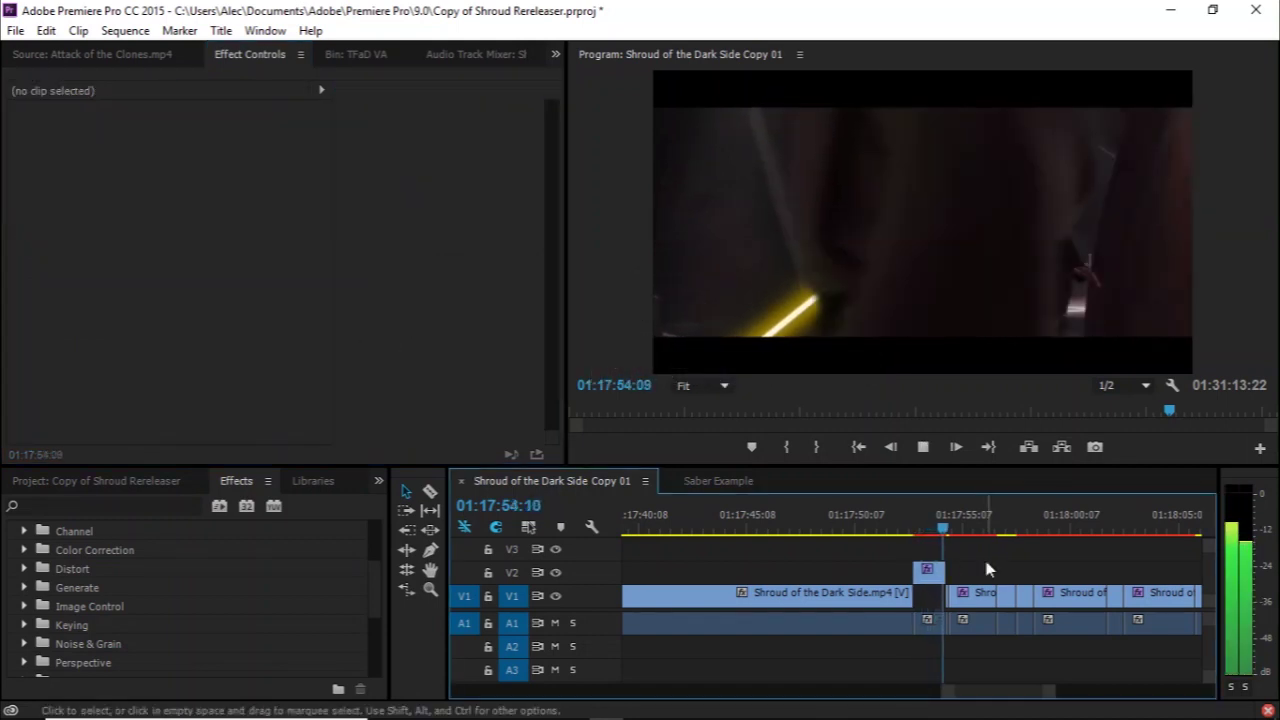
key("space")
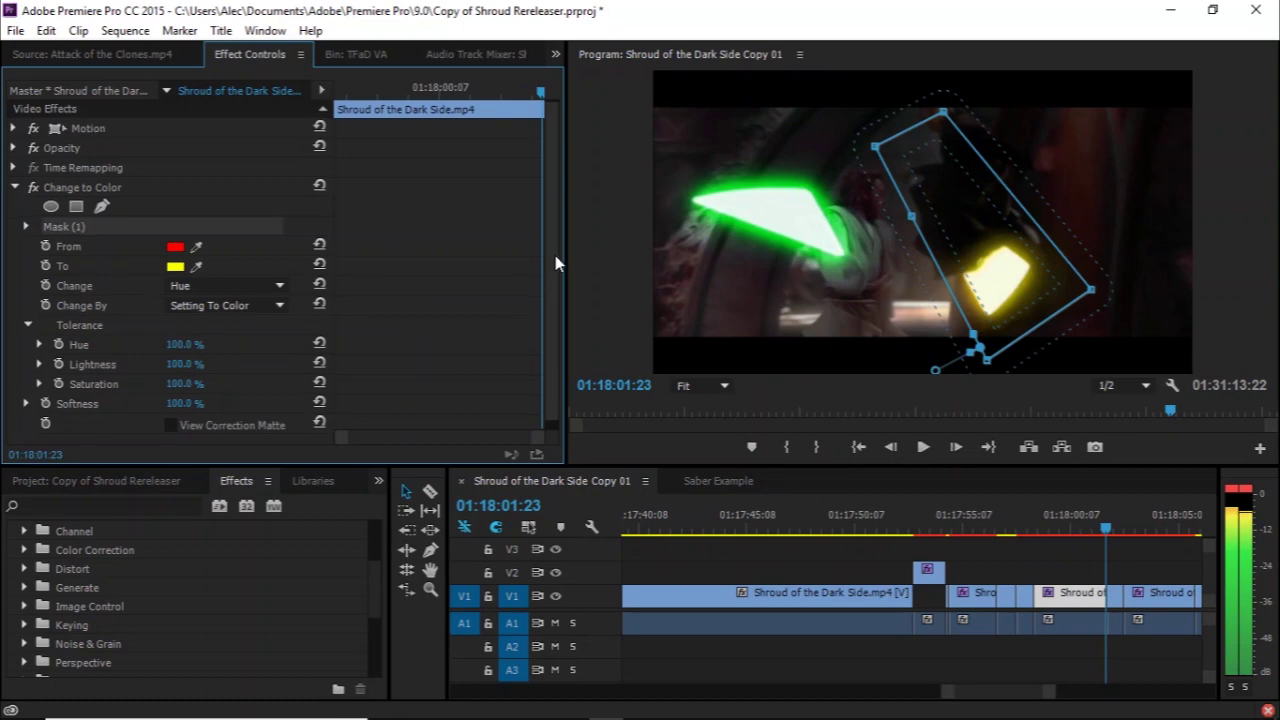
Expand the selected V1 clip's mask, play the clip from 01:17:58:15 to review its keyframed Mask Path, and save the project
scroll(115, 266, "down", 1)
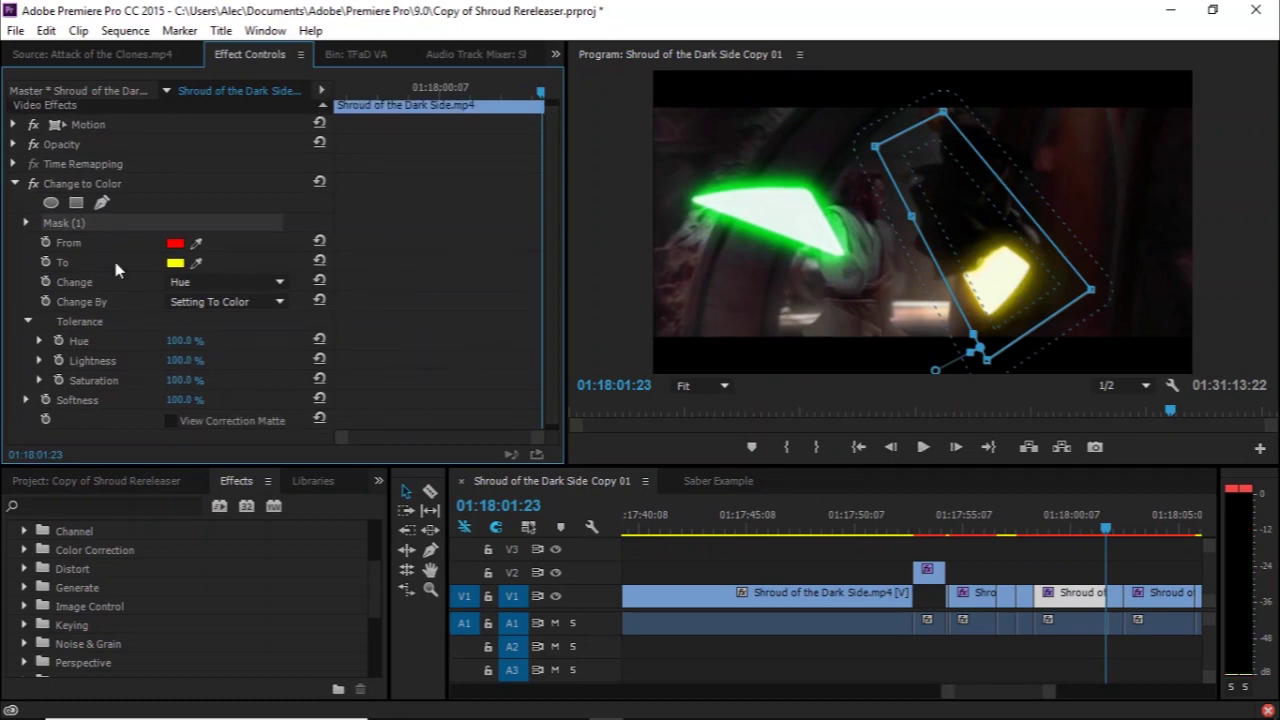
left_click(28, 225)
left_click_drag(540, 91, 249, 117)
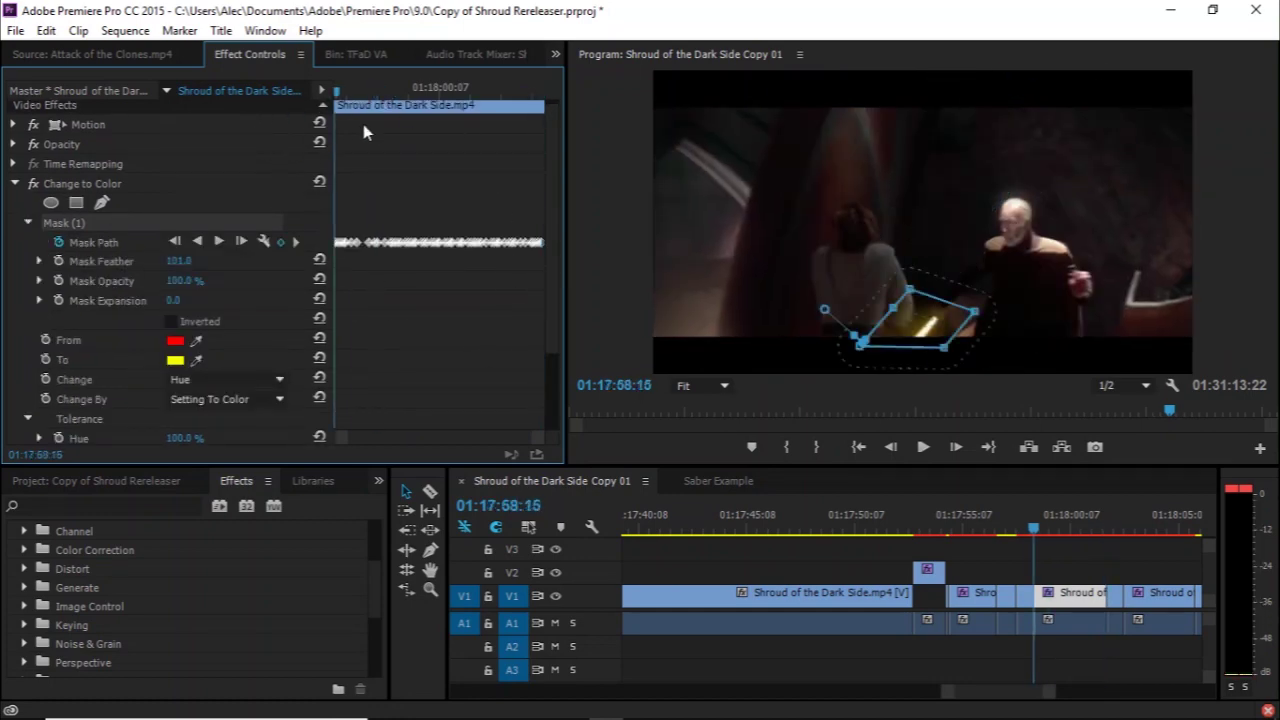
key("space")
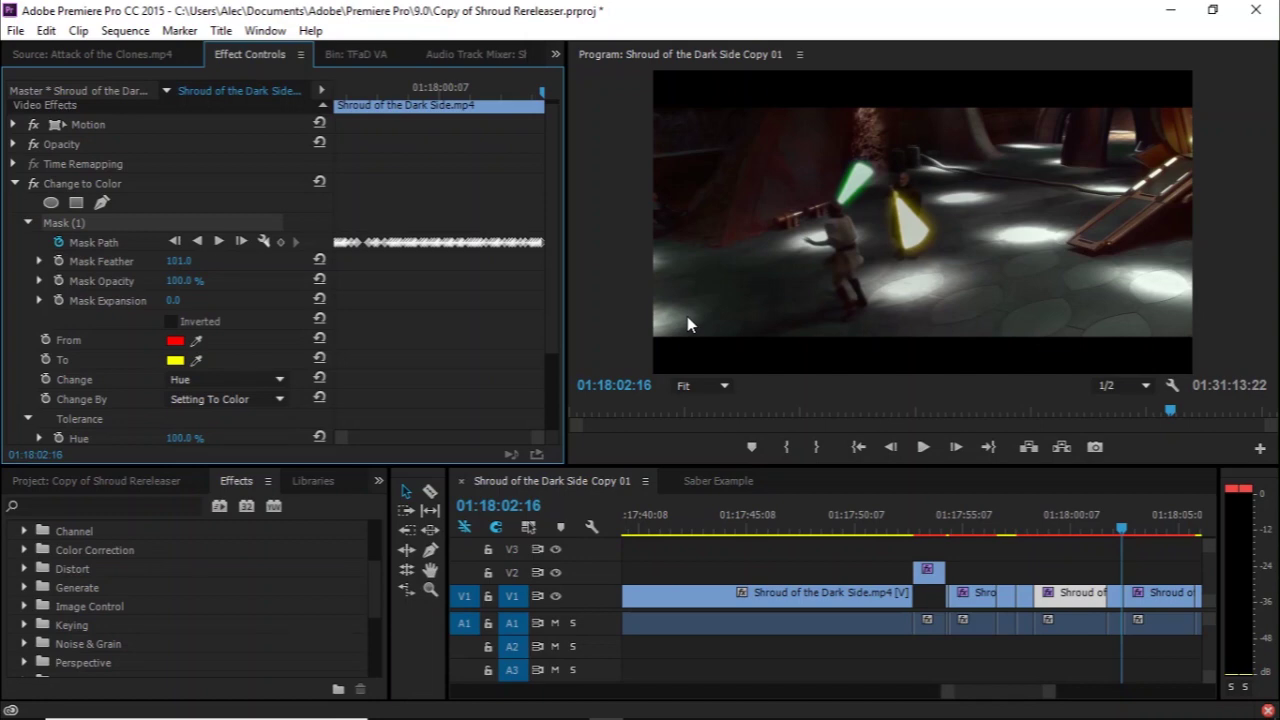
key("ctrl+s")
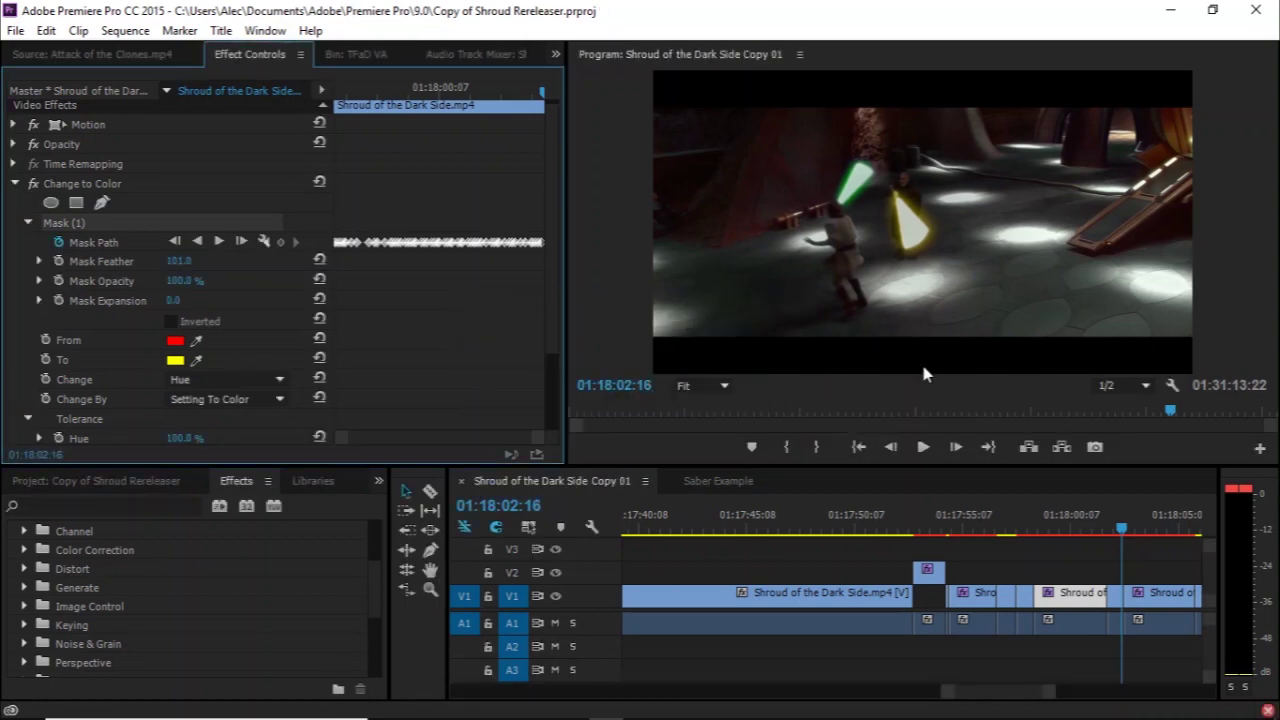